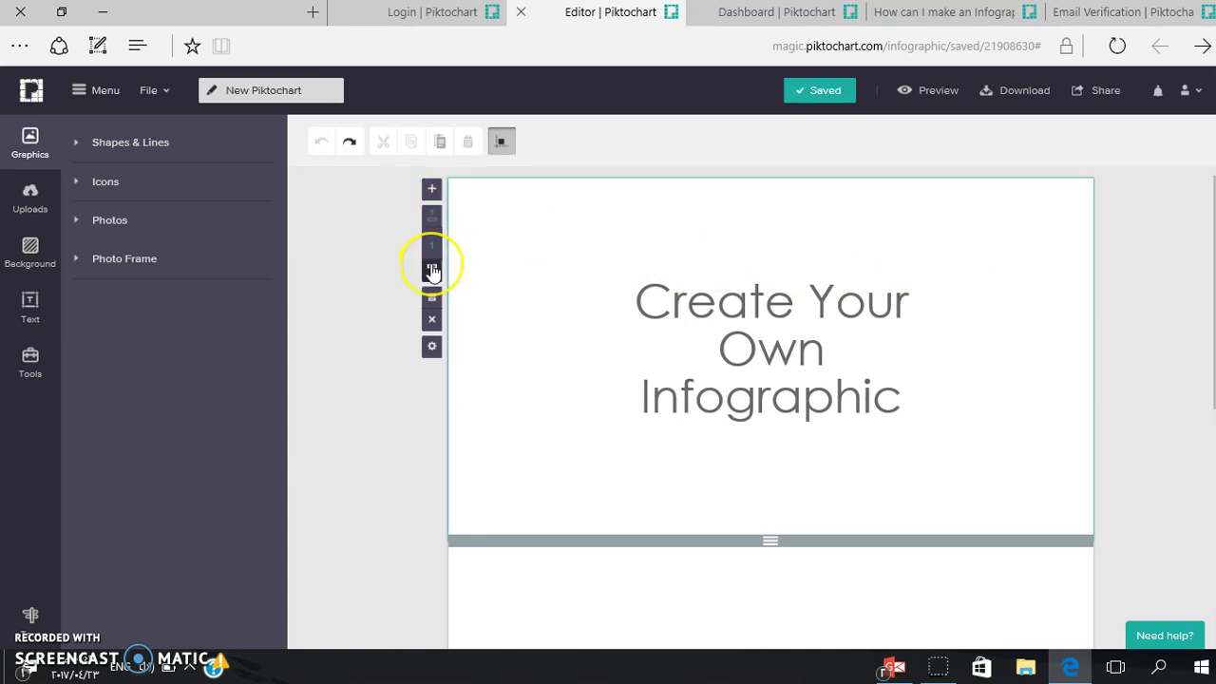
- Move the "Create Your Own Infographic" block down to third place and back up to first place
{"action": "left_click", "coordinate": [432, 270]}
{"action": "scroll", "coordinate": [431, 272], "scroll_direction": "down", "scroll_amount": 3}
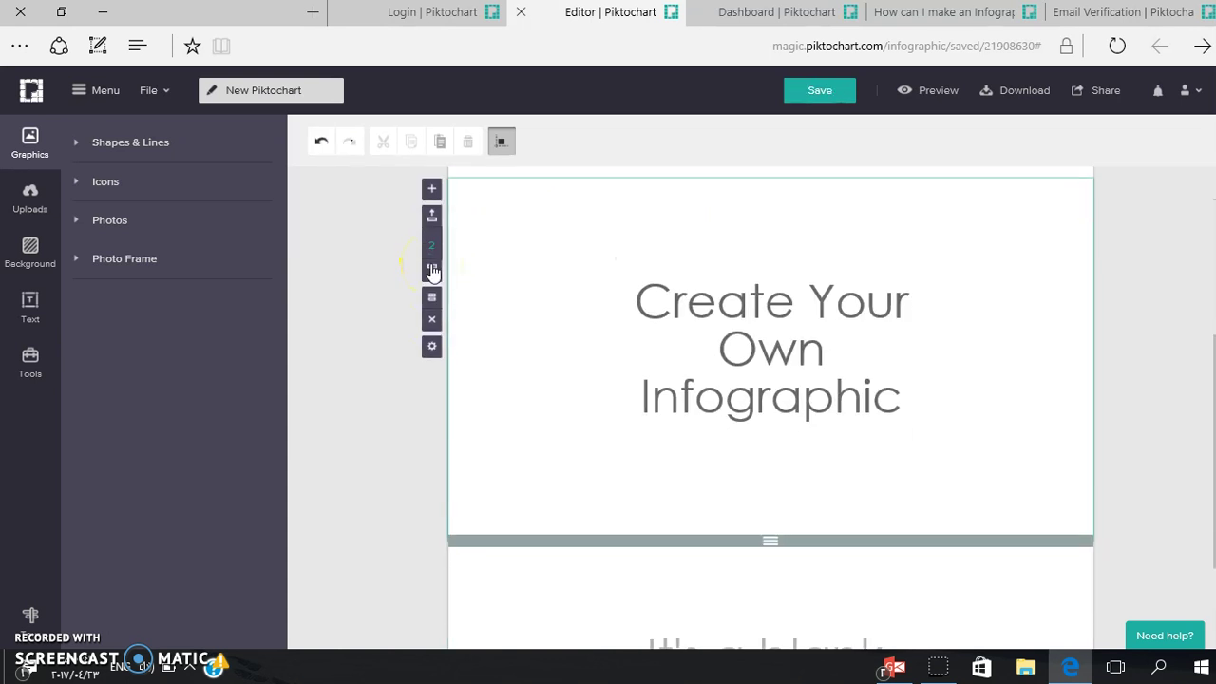
{"action": "left_click", "coordinate": [432, 270]}
{"action": "scroll", "coordinate": [431, 272], "scroll_direction": "down", "scroll_amount": 3}
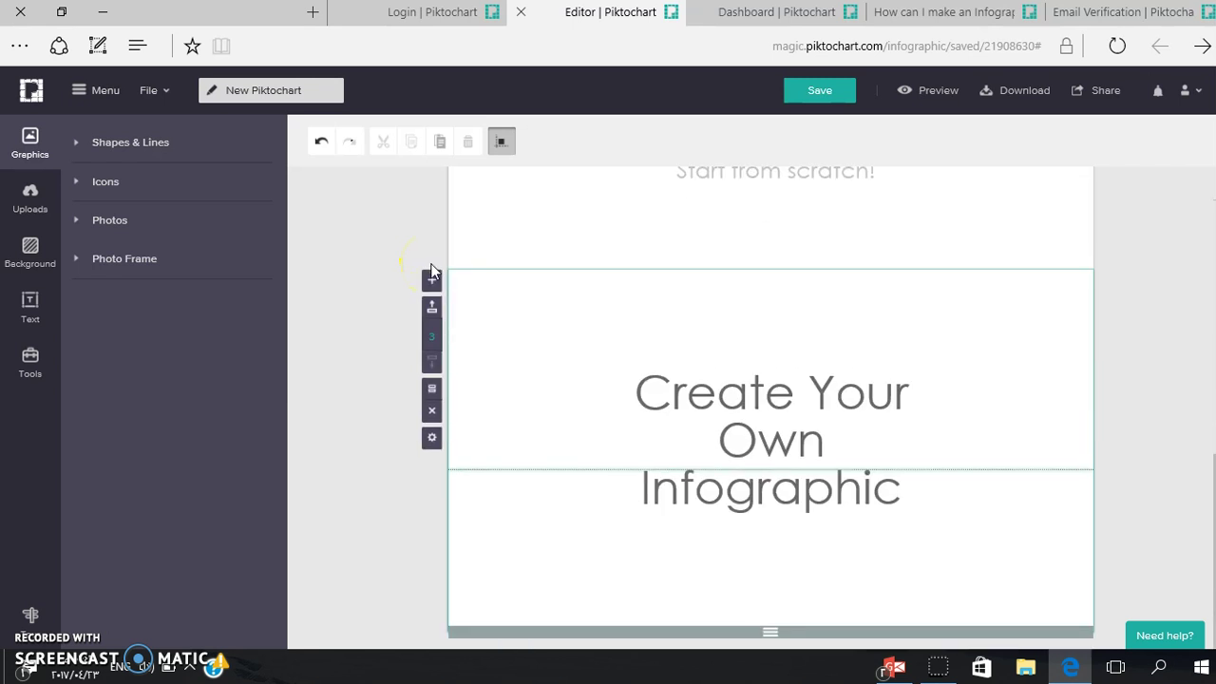
{"action": "left_click", "coordinate": [432, 311]}
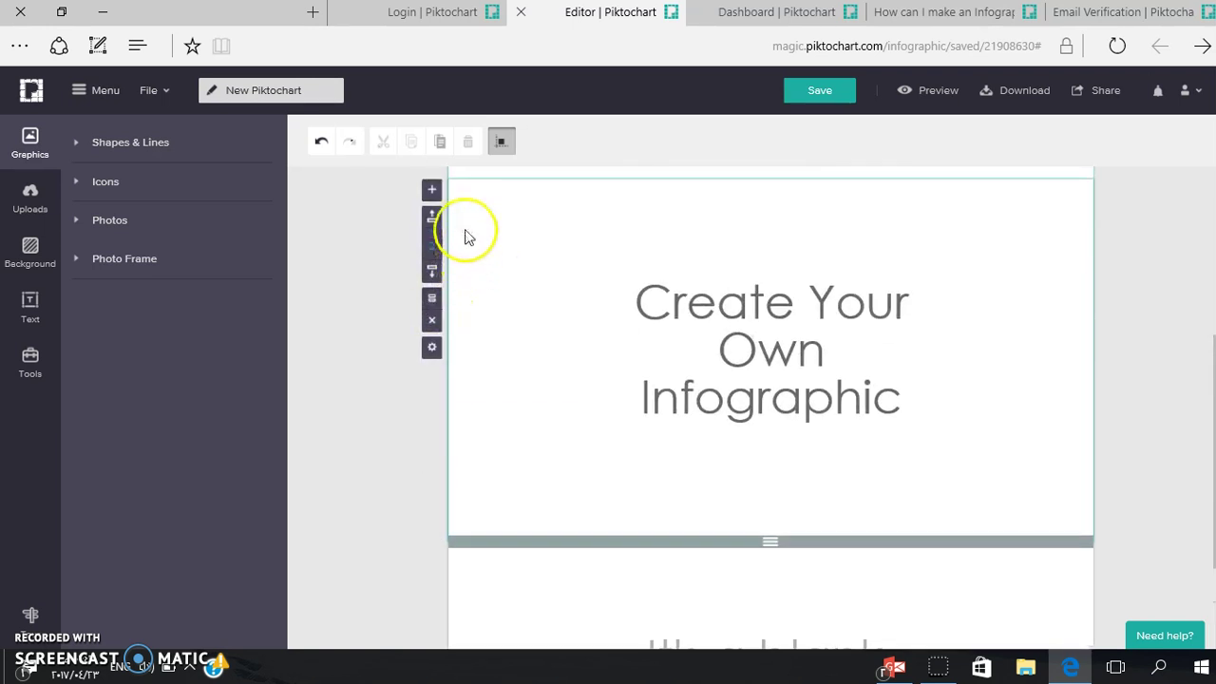
{"action": "left_click", "coordinate": [432, 221]}
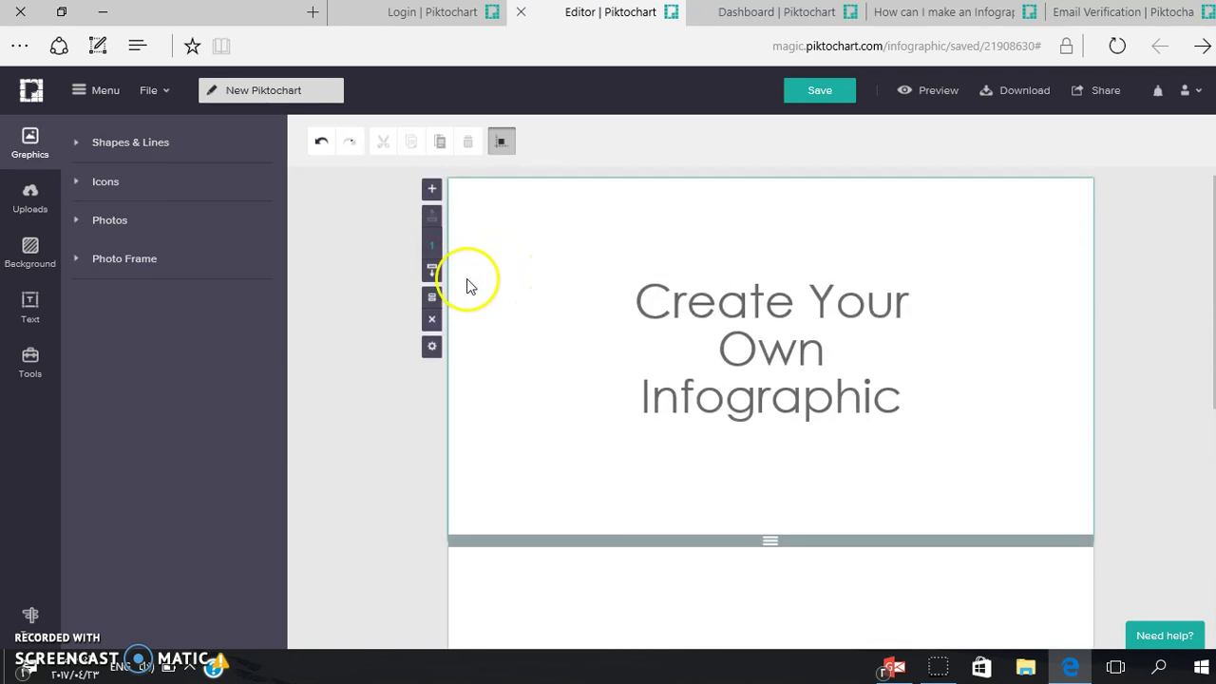
- Add a blank block below the title block, clone it, and delete the extra blank blocks
{"action": "left_click", "coordinate": [432, 190]}
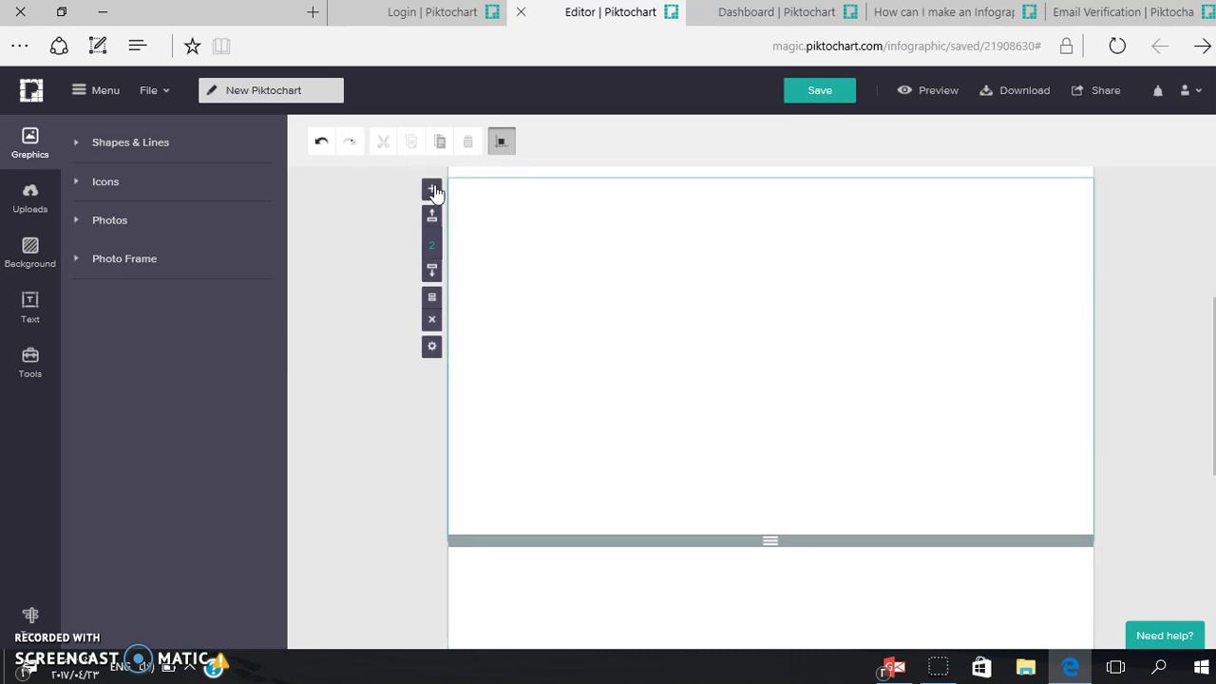
{"action": "left_click", "coordinate": [434, 299]}
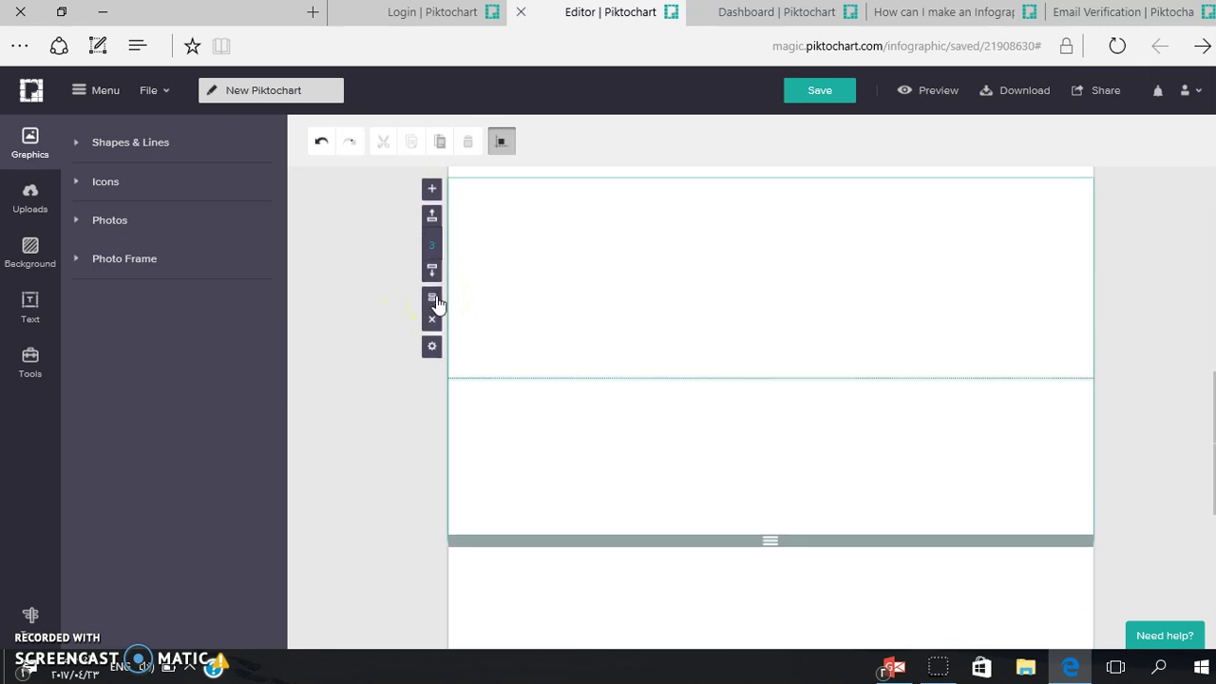
{"action": "left_click", "coordinate": [432, 325]}
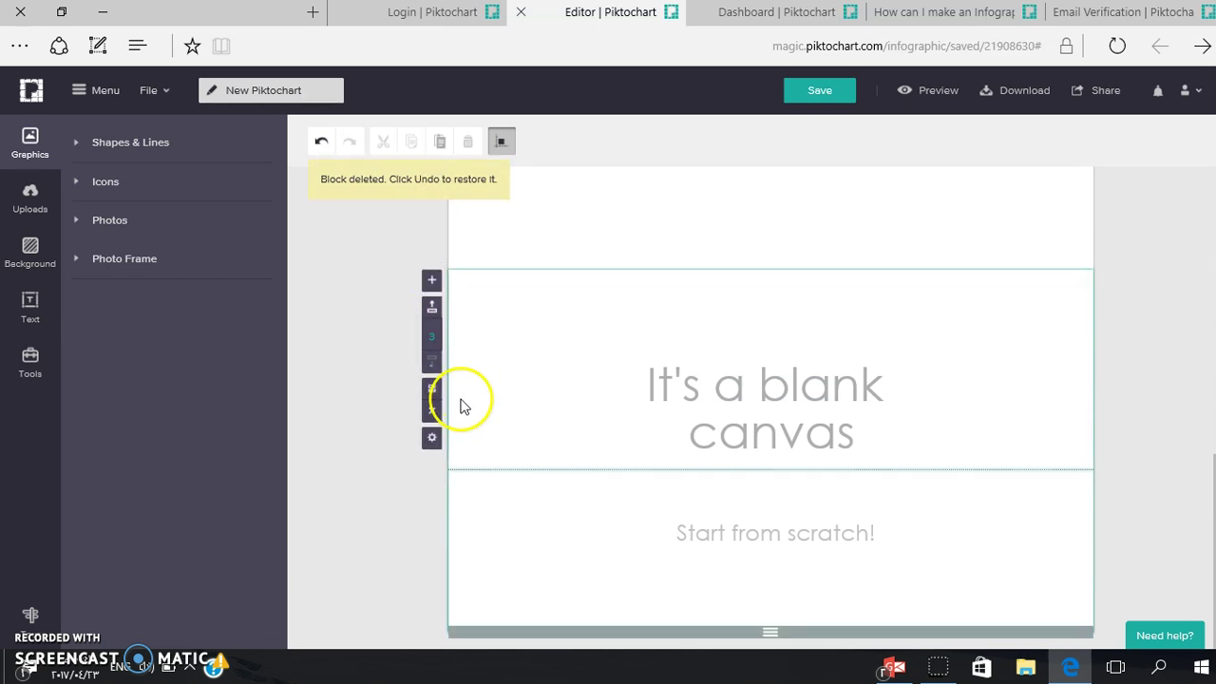
- Move the "It's a blank canvas" block up to second place and open its canvas width and block height settings
{"action": "left_click", "coordinate": [433, 302]}
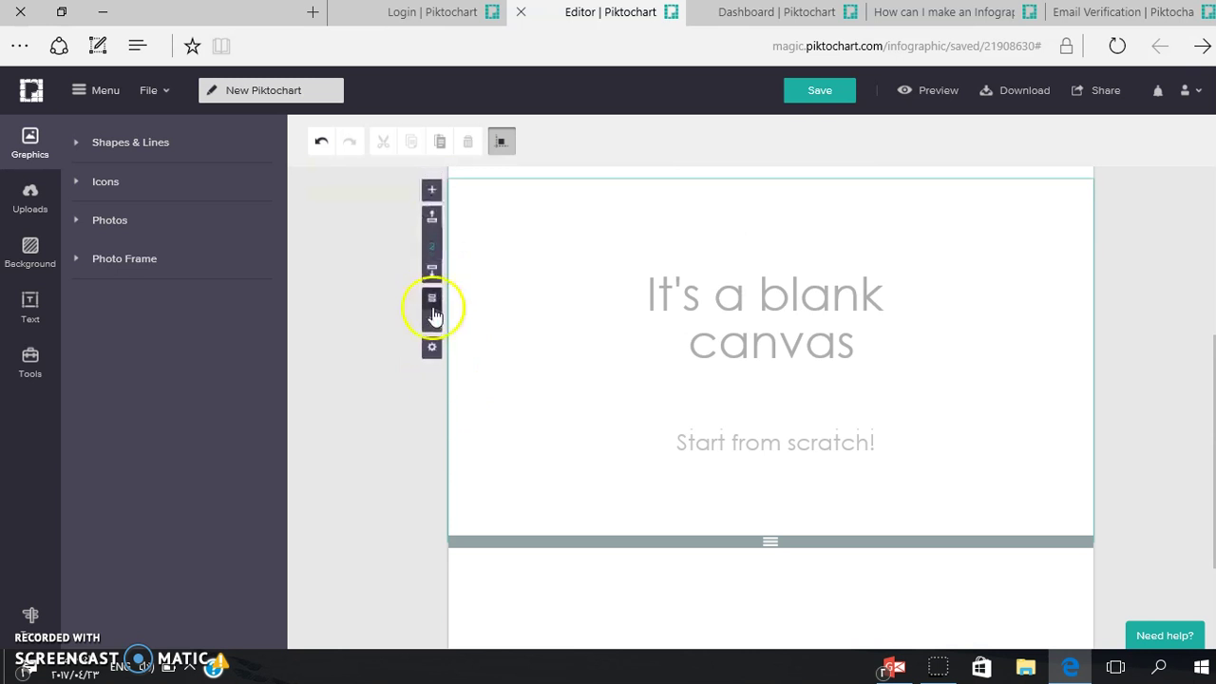
{"action": "left_click", "coordinate": [432, 349]}
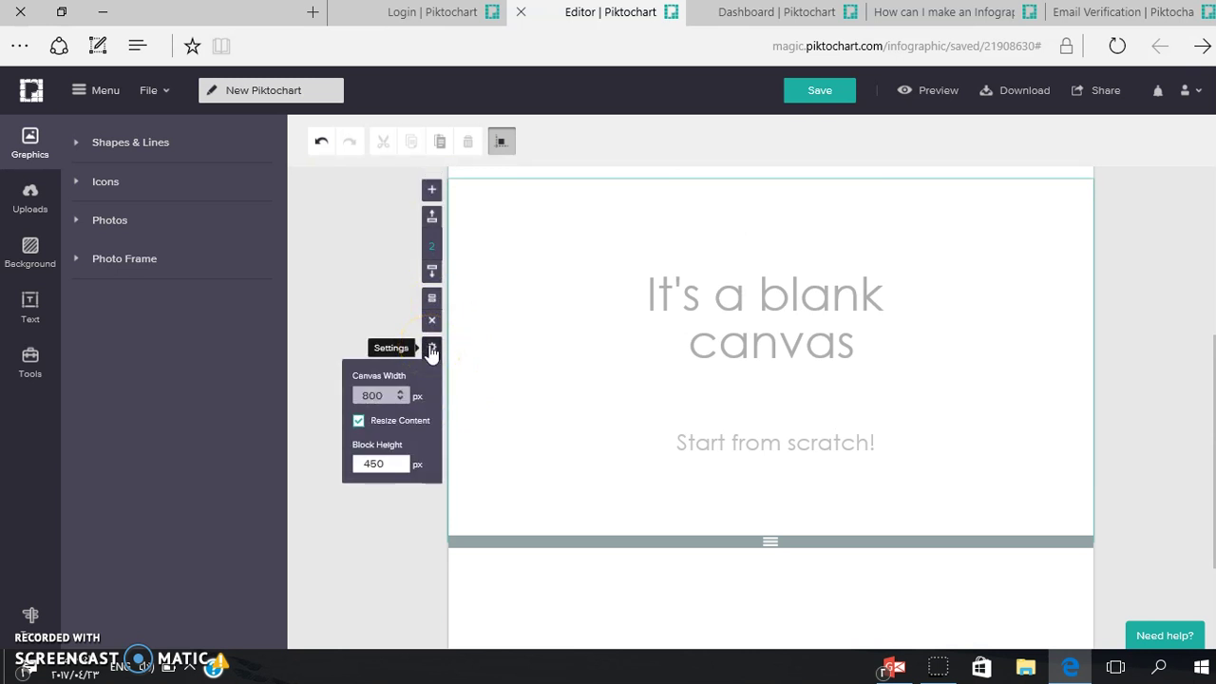
{"action": "left_click", "coordinate": [397, 464]}
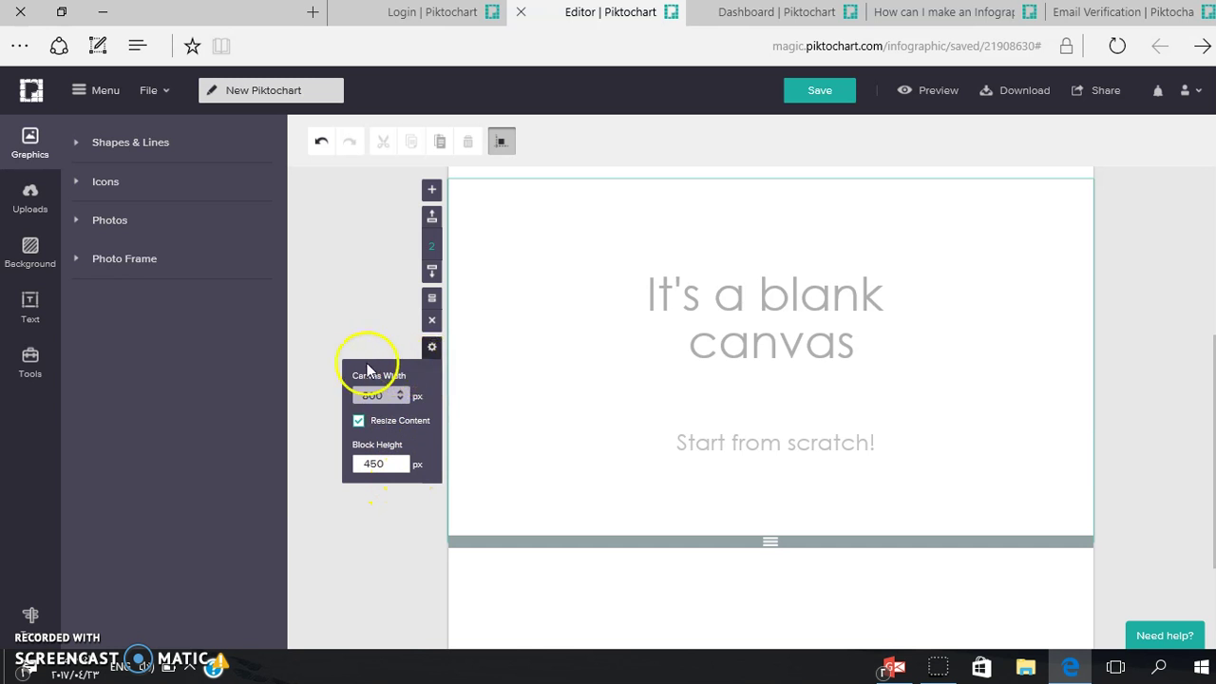
{"action": "left_click", "coordinate": [346, 309]}
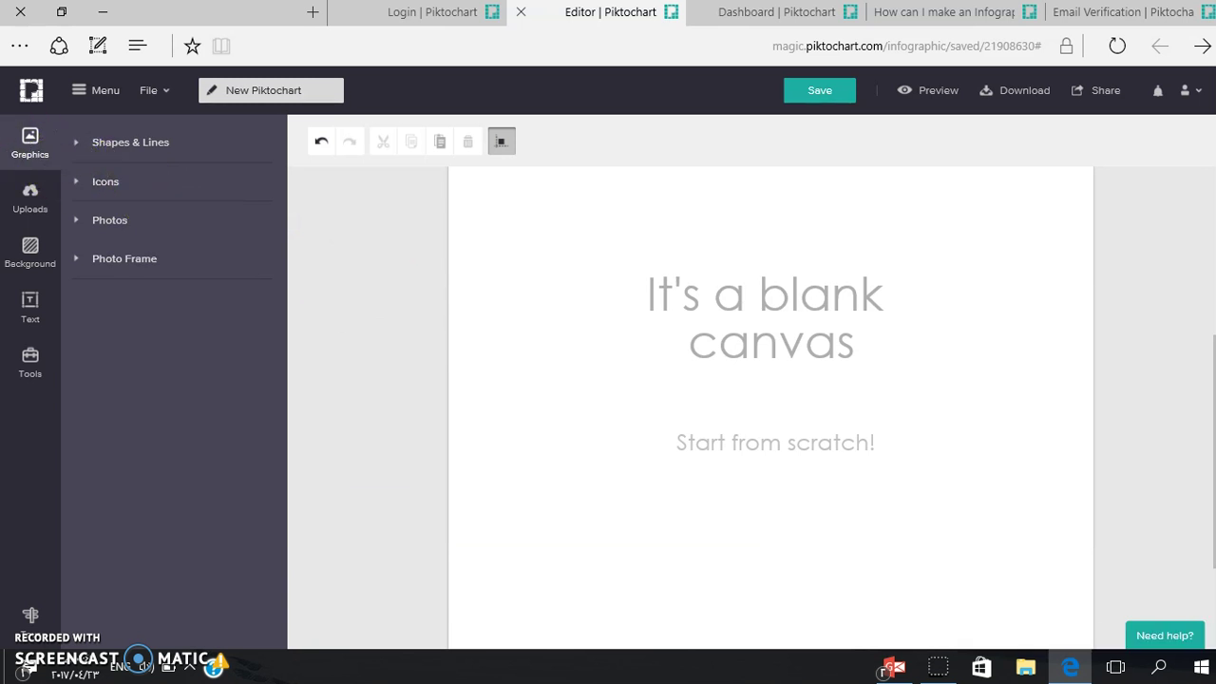
- Open the basic shapes and lines in the graphics library and try to add the heart shape
{"action": "left_click", "coordinate": [35, 152]}
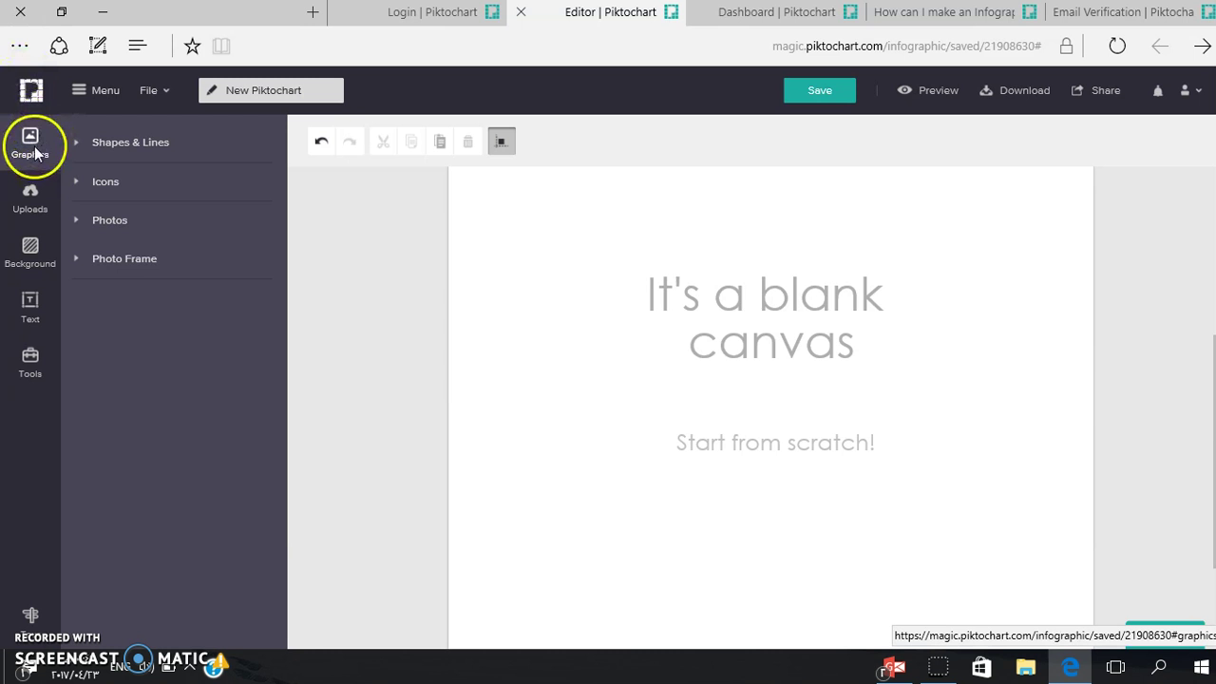
{"action": "left_click", "coordinate": [131, 144]}
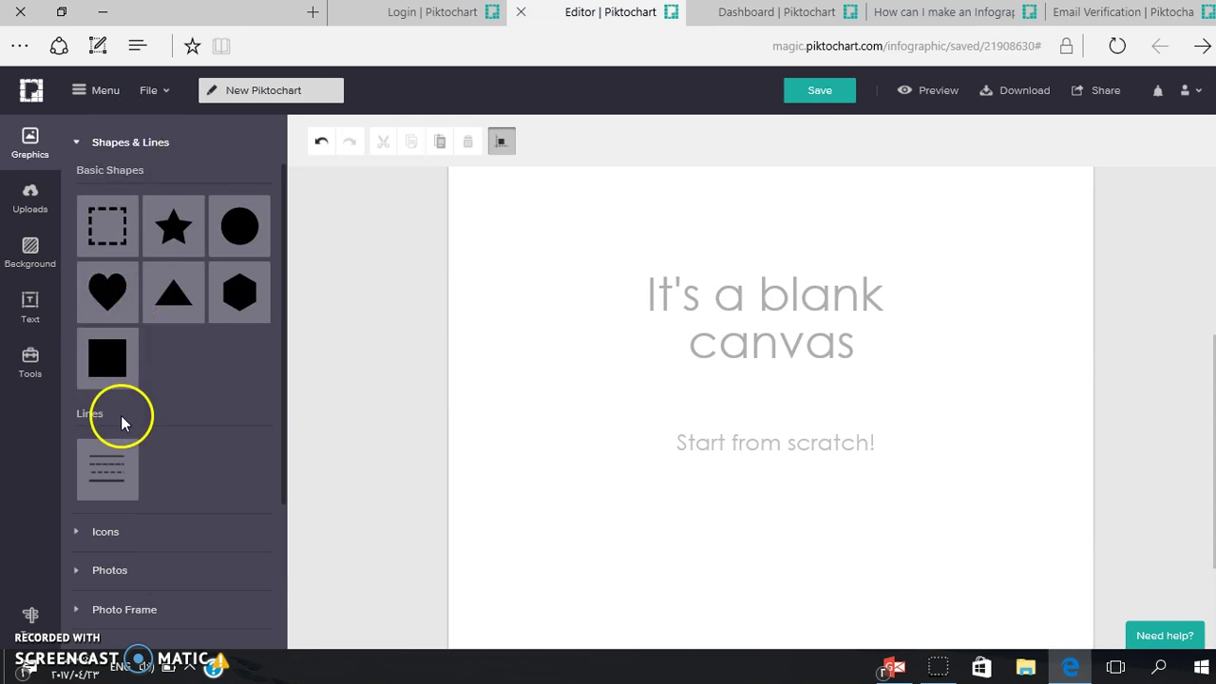
{"action": "left_click", "coordinate": [99, 302]}
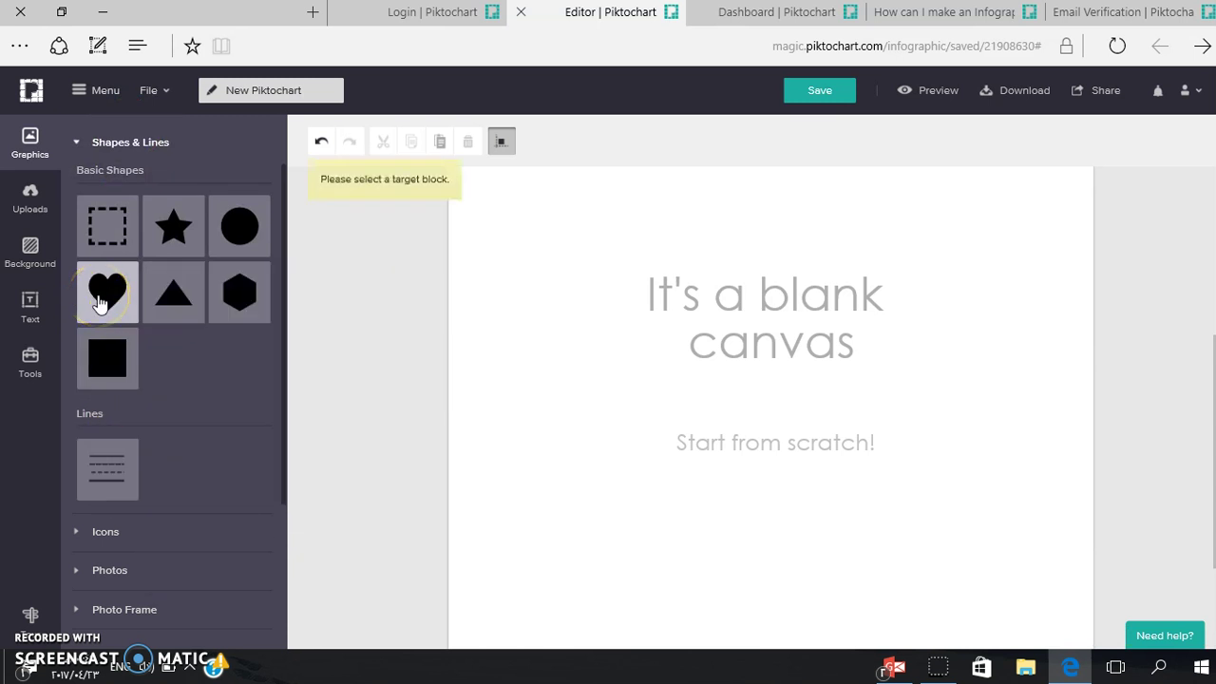
{"action": "mouse_move", "coordinate": [100, 302]}
{"action": "left_mouse_down"}
{"action": "mouse_move", "coordinate": [591, 304]}
{"action": "mouse_move", "coordinate": [298, 302]}
{"action": "mouse_move", "coordinate": [121, 283]}
{"action": "left_mouse_up"}
{"action": "left_click", "coordinate": [120, 289]}
{"action": "mouse_move", "coordinate": [117, 279]}
{"action": "left_mouse_down"}
{"action": "mouse_move", "coordinate": [344, 318]}
{"action": "mouse_move", "coordinate": [117, 286]}
{"action": "left_mouse_up"}
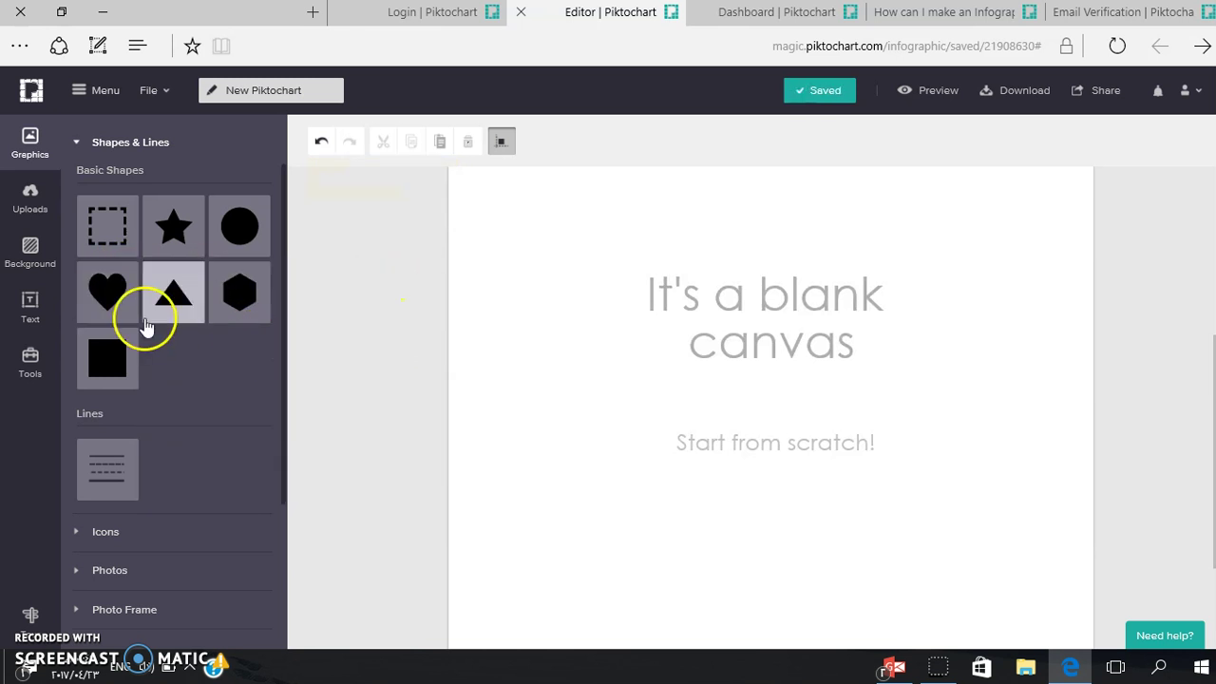
{"action": "left_click", "coordinate": [90, 293]}
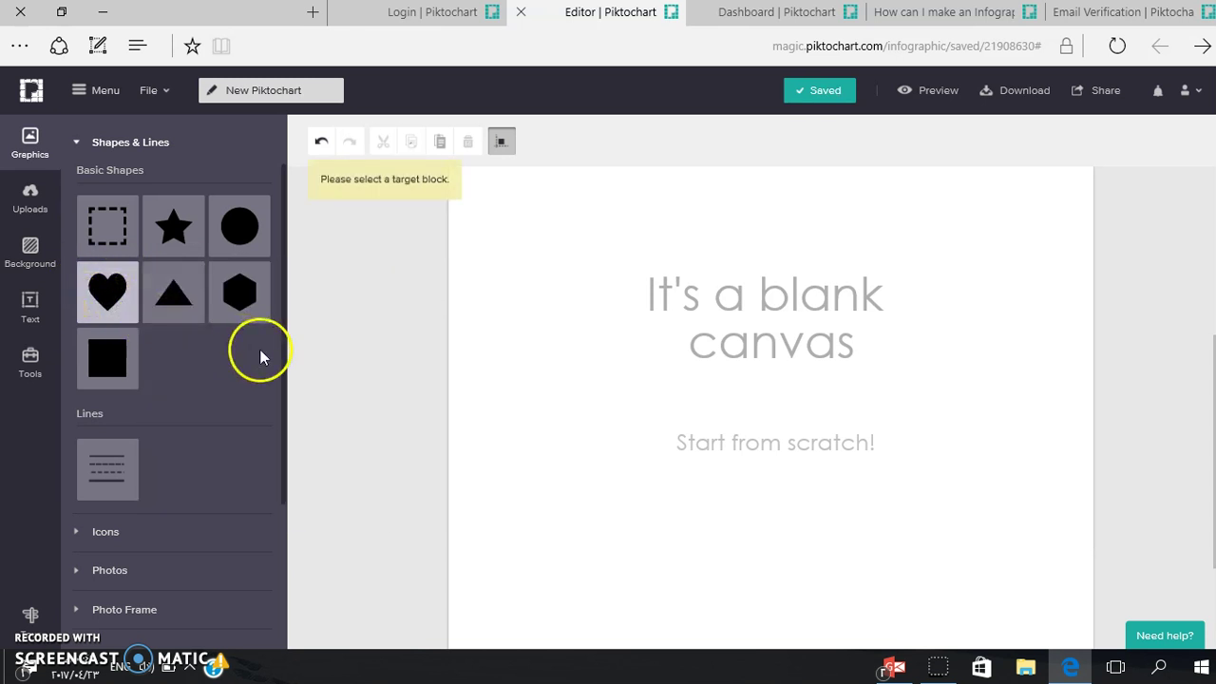
{"action": "left_click", "coordinate": [102, 298]}
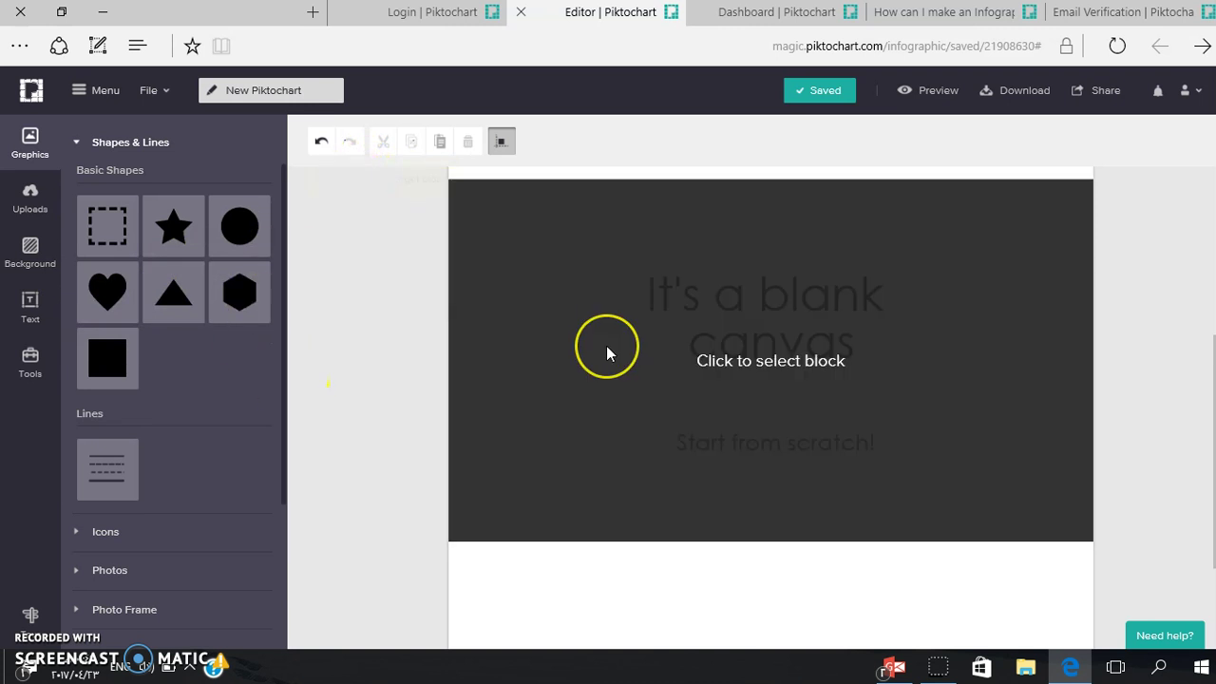
- Insert a heart shape into the "Create Your Own Infographic" block and paste a copy of it
{"action": "left_click", "coordinate": [608, 351]}
{"action": "scroll", "coordinate": [610, 354], "scroll_direction": "up", "scroll_amount": 4}
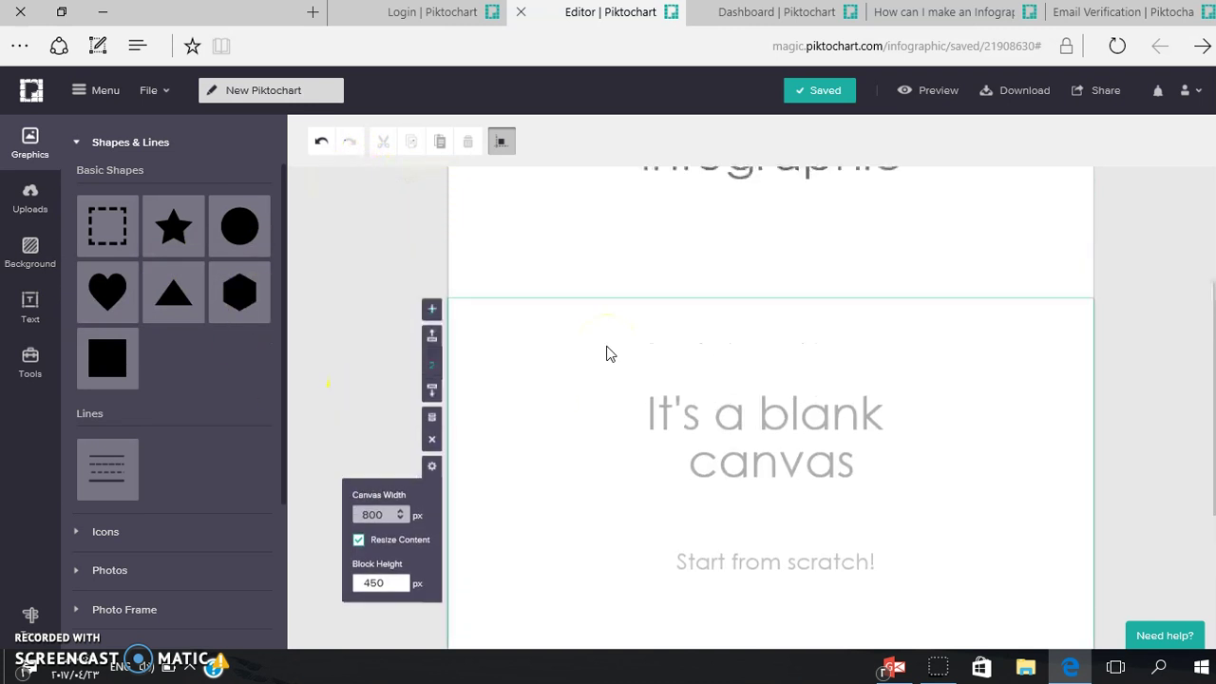
{"action": "left_click", "coordinate": [719, 351]}
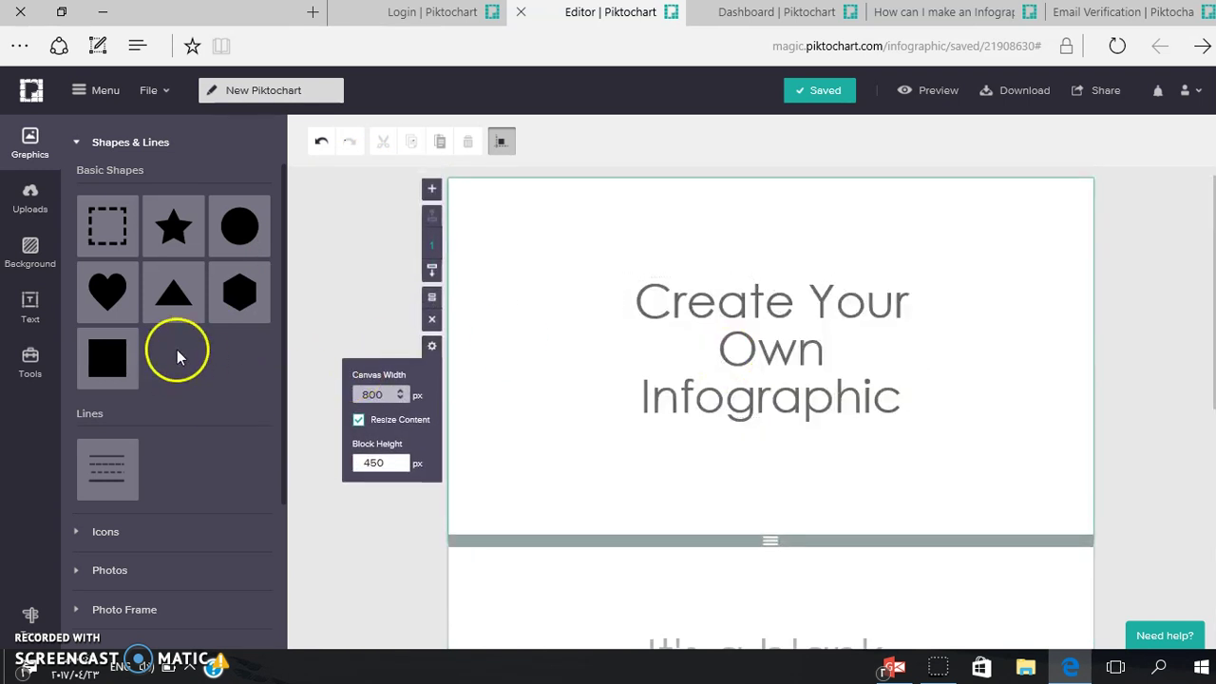
{"action": "left_click", "coordinate": [107, 291]}
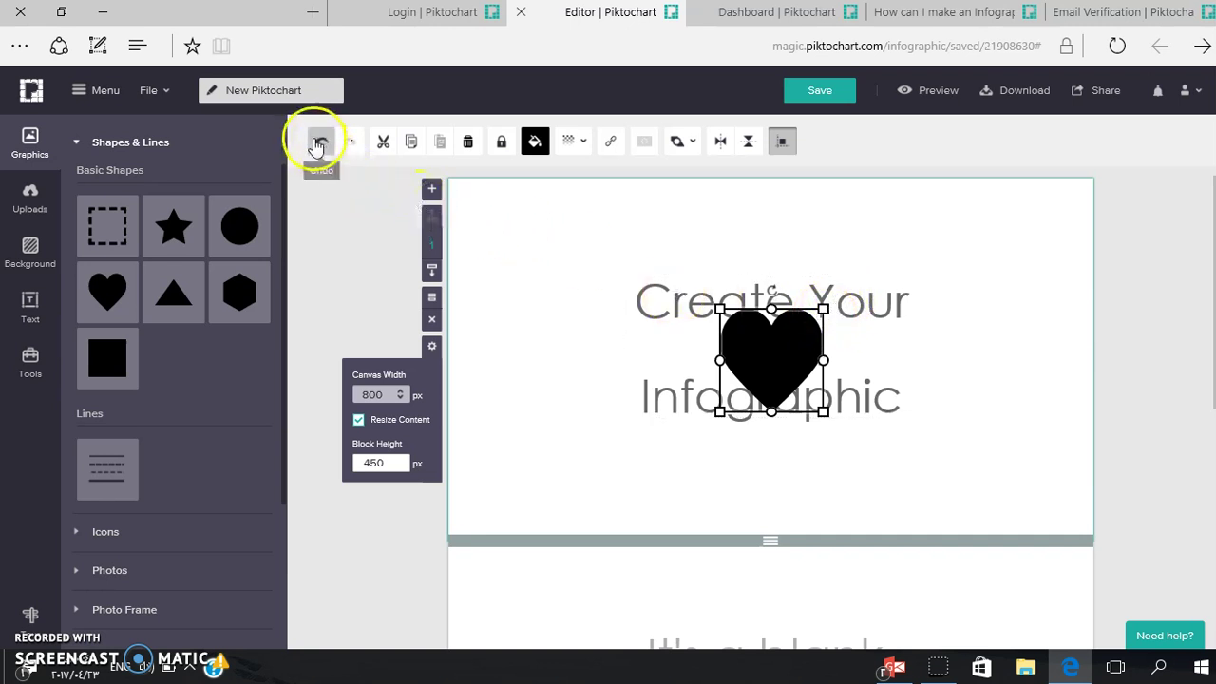
{"action": "left_click", "coordinate": [440, 142]}
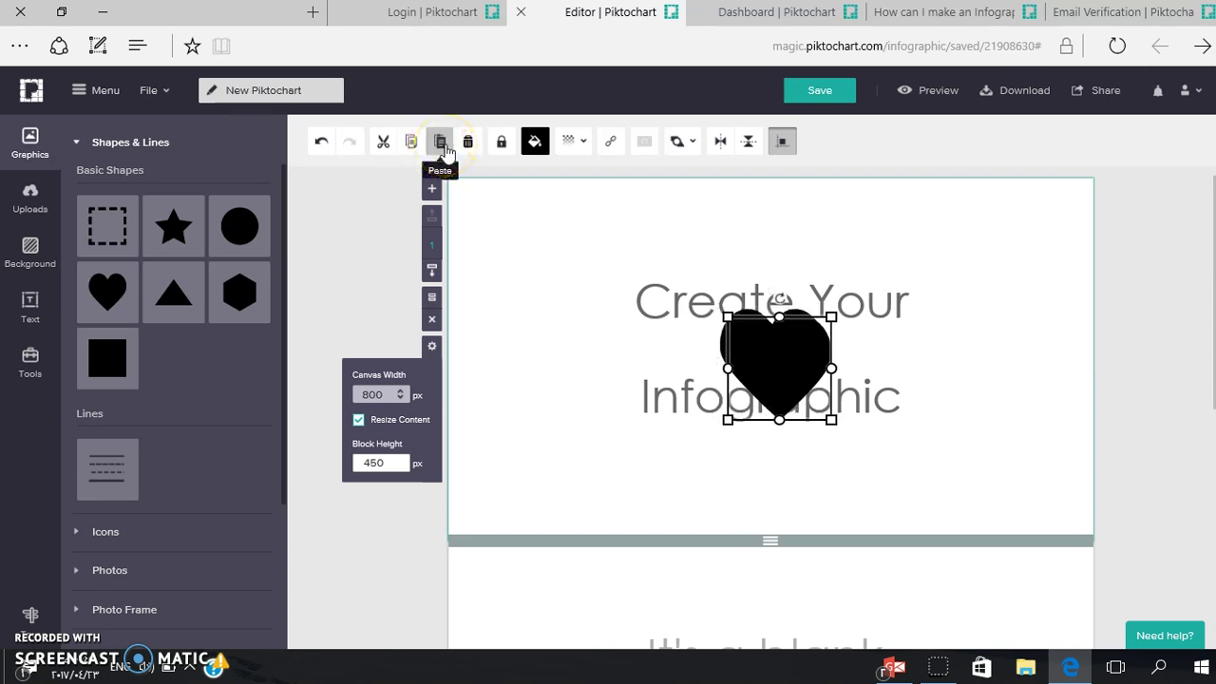
- Lock the copied heart, try to move it, and undo the lock
{"action": "left_click", "coordinate": [503, 144]}
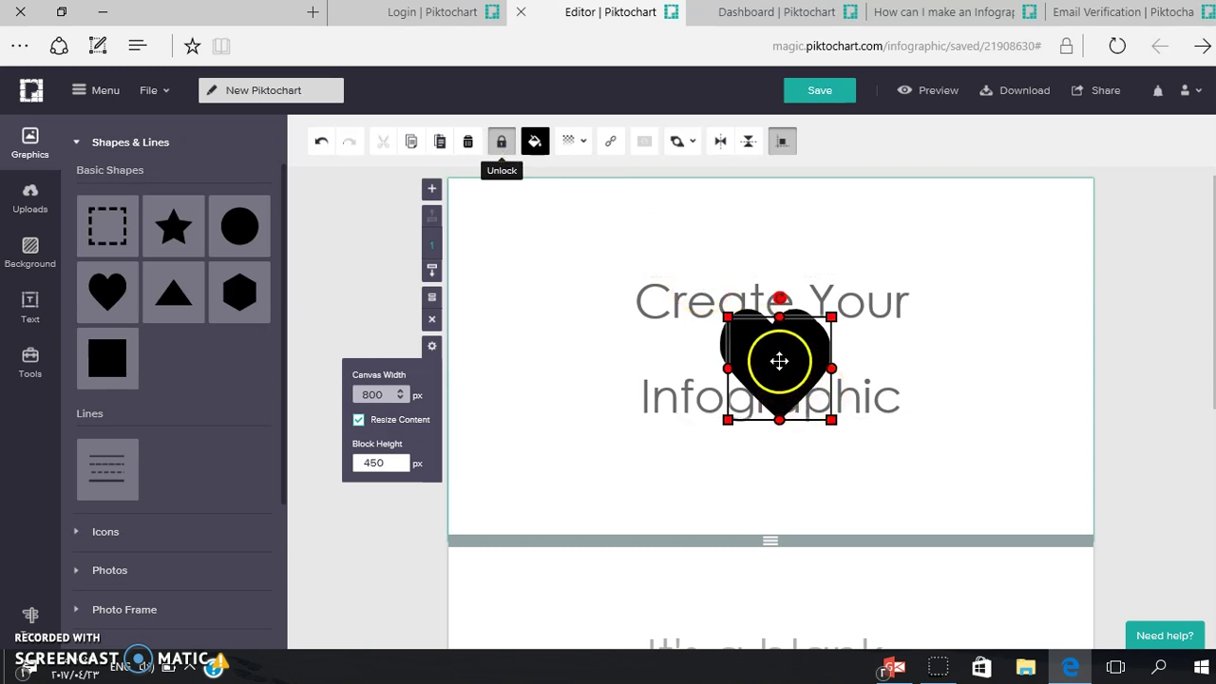
{"action": "left_click_drag", "start_coordinate": [778, 361], "coordinate": [734, 329]}
{"action": "left_click", "coordinate": [734, 329]}
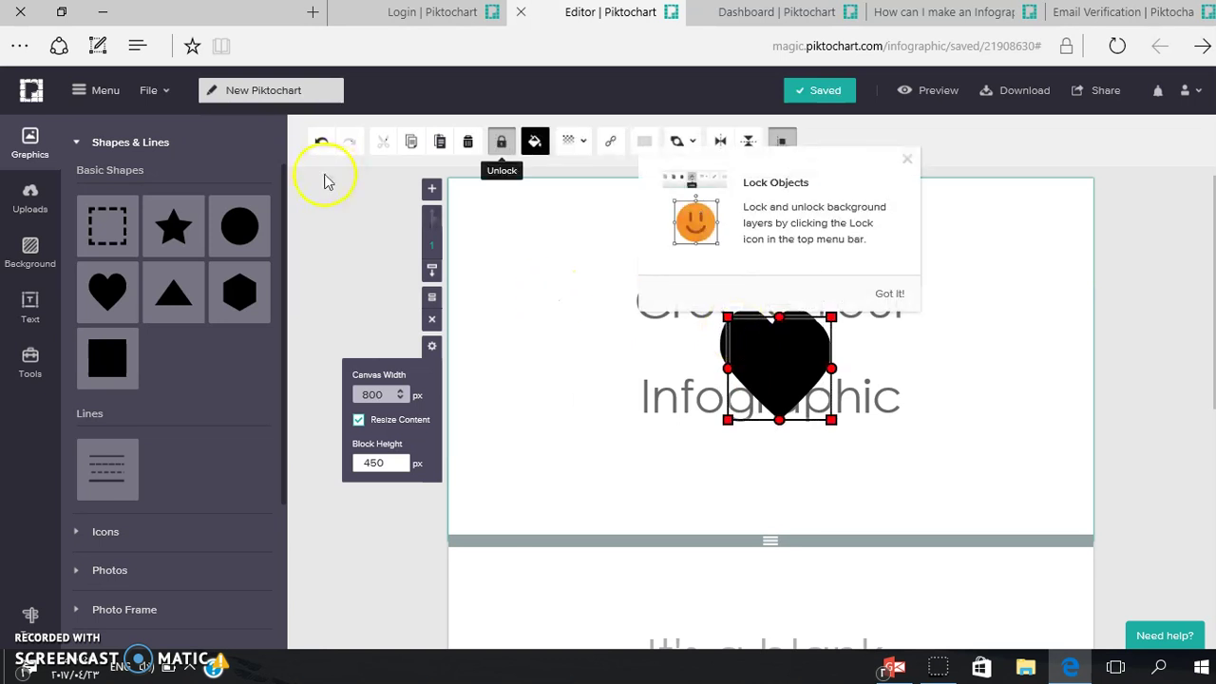
{"action": "left_click", "coordinate": [318, 144]}
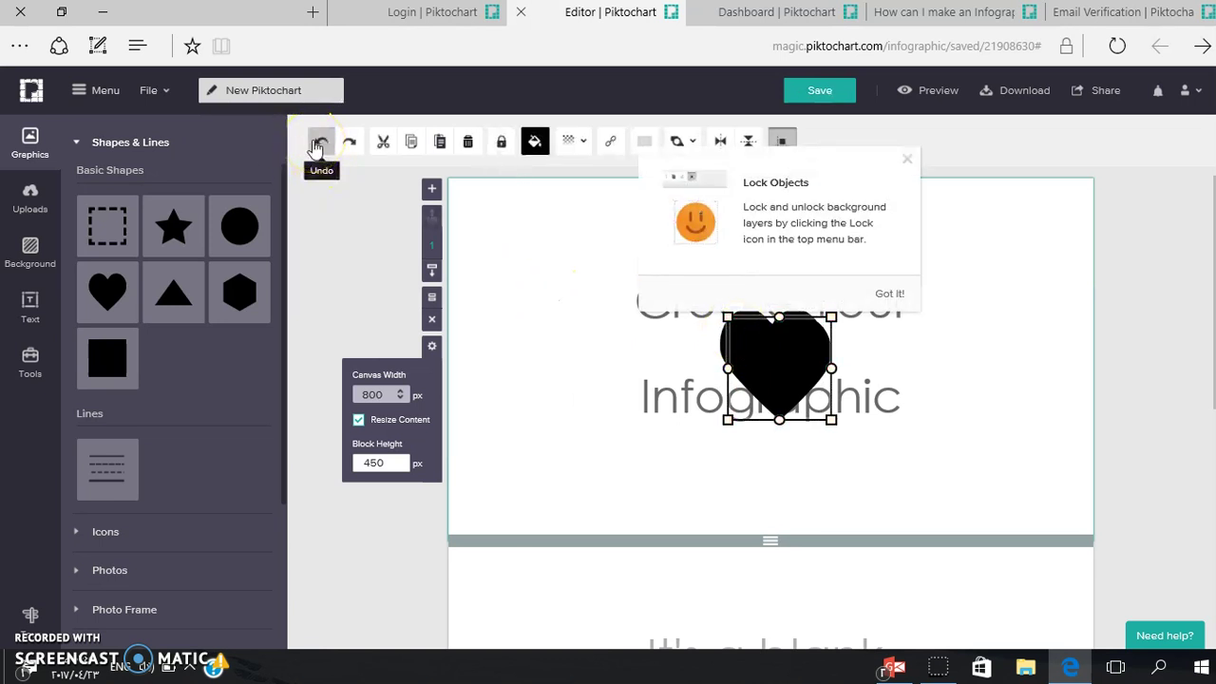
{"action": "left_click", "coordinate": [908, 163]}
- Delete the copied heart and paste a new copy over the original heart
{"action": "left_click", "coordinate": [772, 365]}
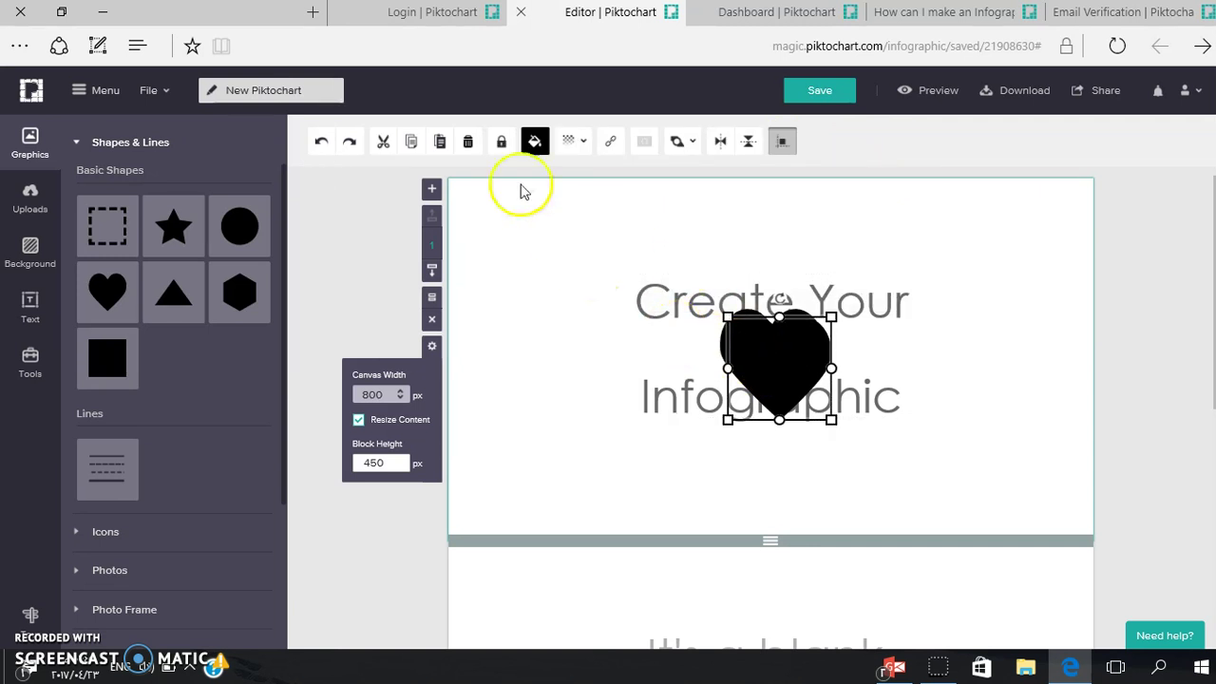
{"action": "left_click", "coordinate": [468, 143]}
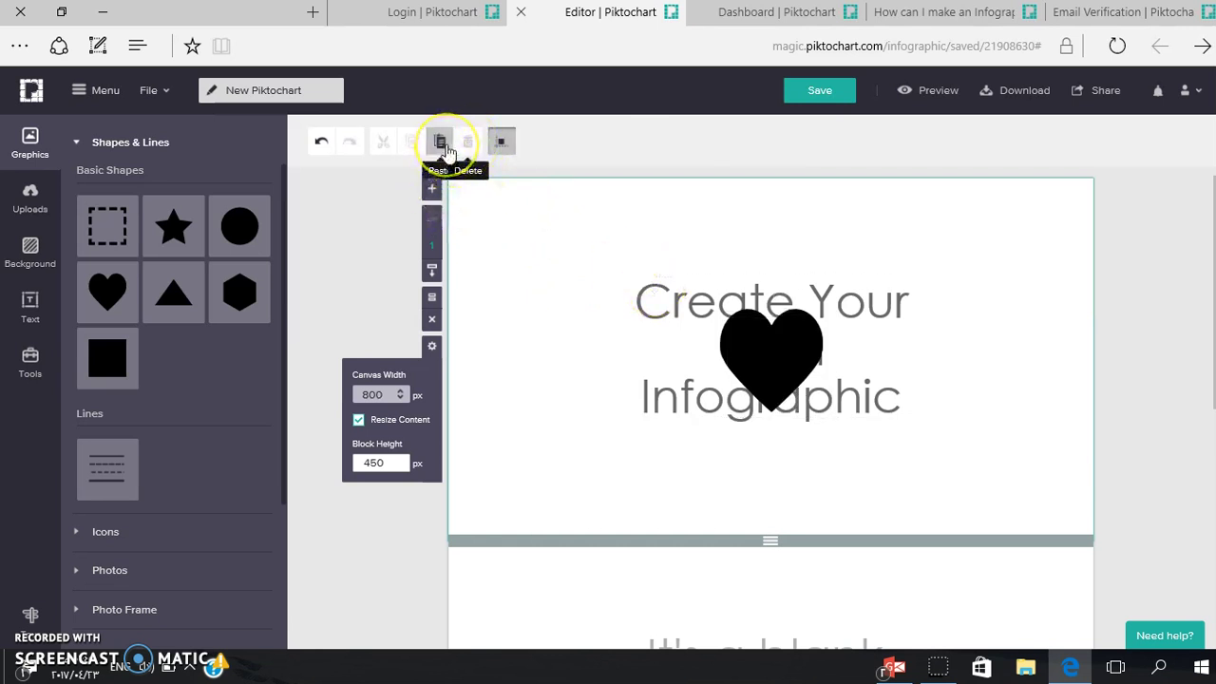
{"action": "left_click", "coordinate": [445, 147]}
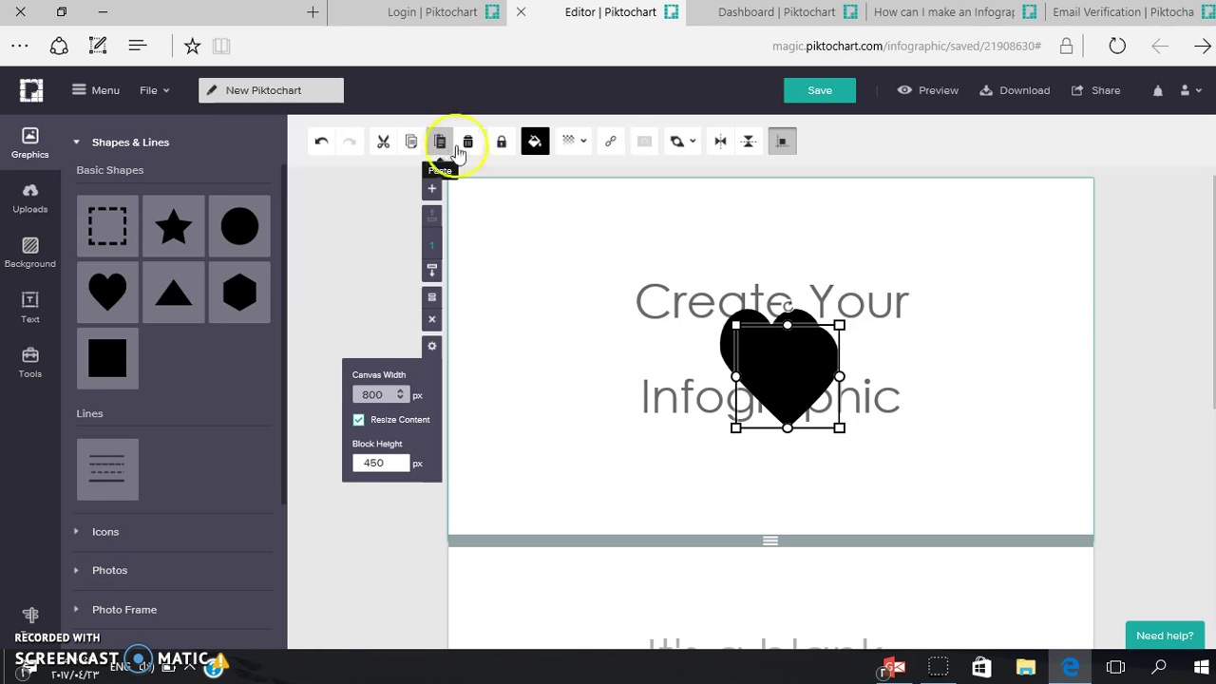
- Move the pasted heart down so it only partly overlaps the original heart
{"action": "left_click", "coordinate": [581, 239]}
{"action": "scroll", "coordinate": [581, 239], "scroll_direction": "down", "scroll_amount": 2}
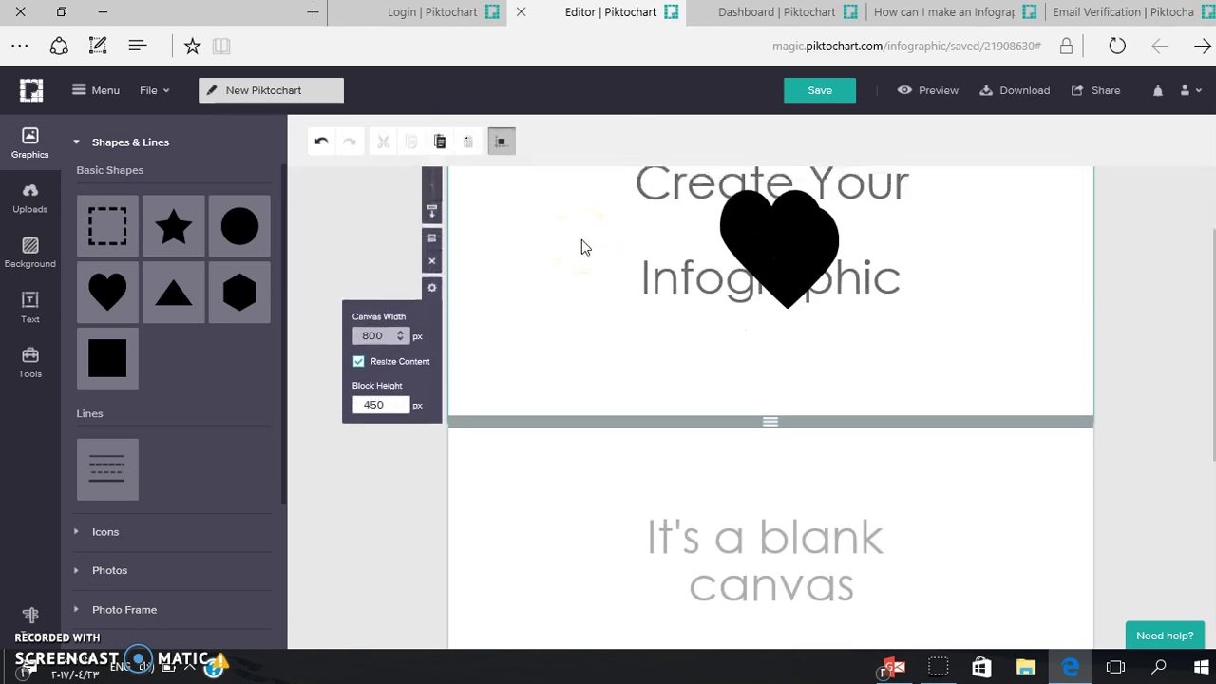
{"action": "scroll", "coordinate": [582, 245], "scroll_direction": "up", "scroll_amount": 2}
{"action": "left_click", "coordinate": [771, 344]}
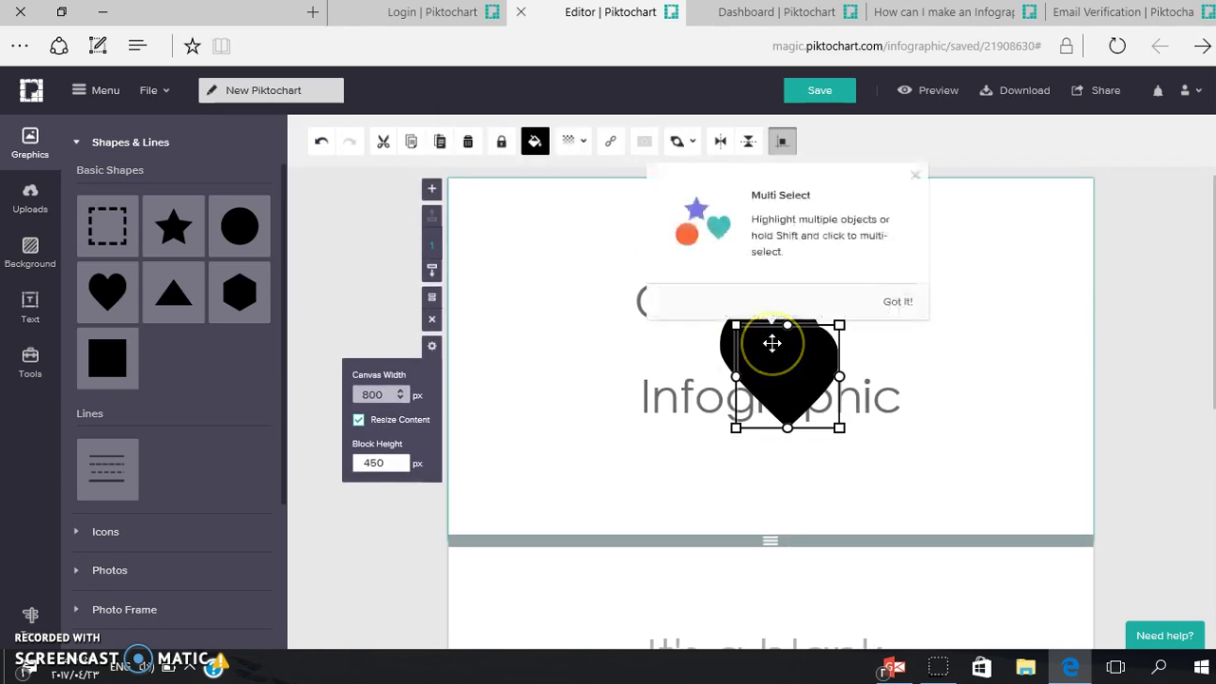
{"action": "left_click_drag", "start_coordinate": [770, 345], "coordinate": [808, 414]}
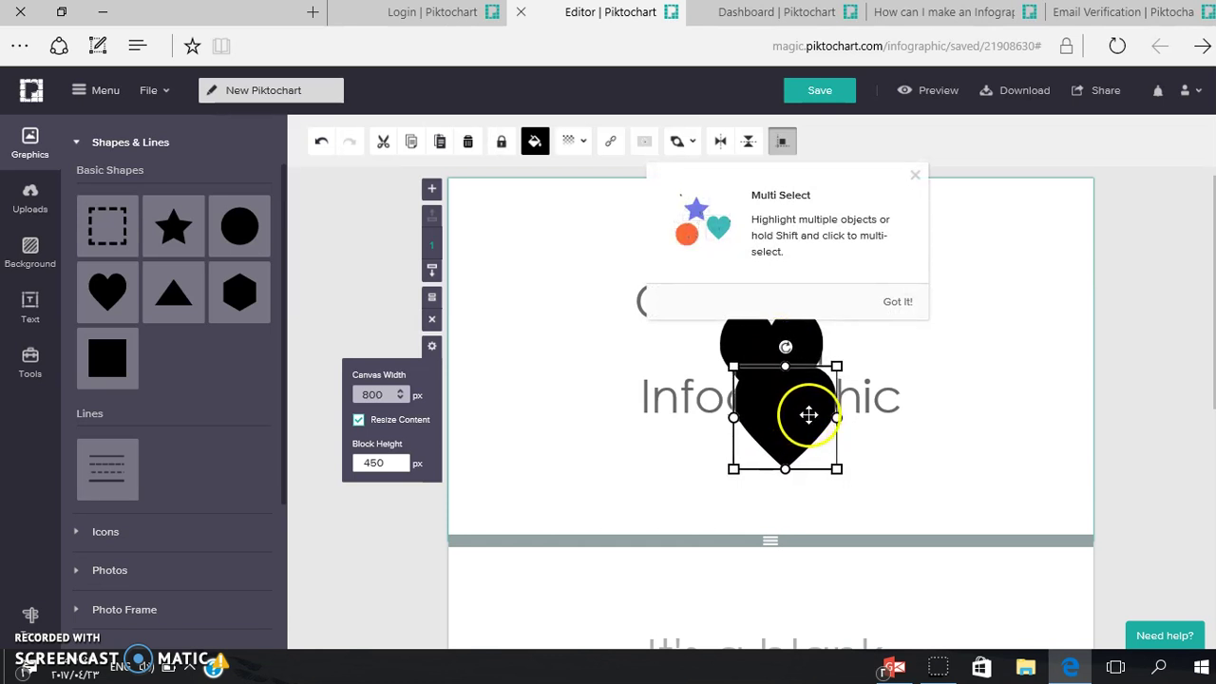
- Fill the lower heart with the default orange after trying yellow
{"action": "left_click", "coordinate": [535, 141]}
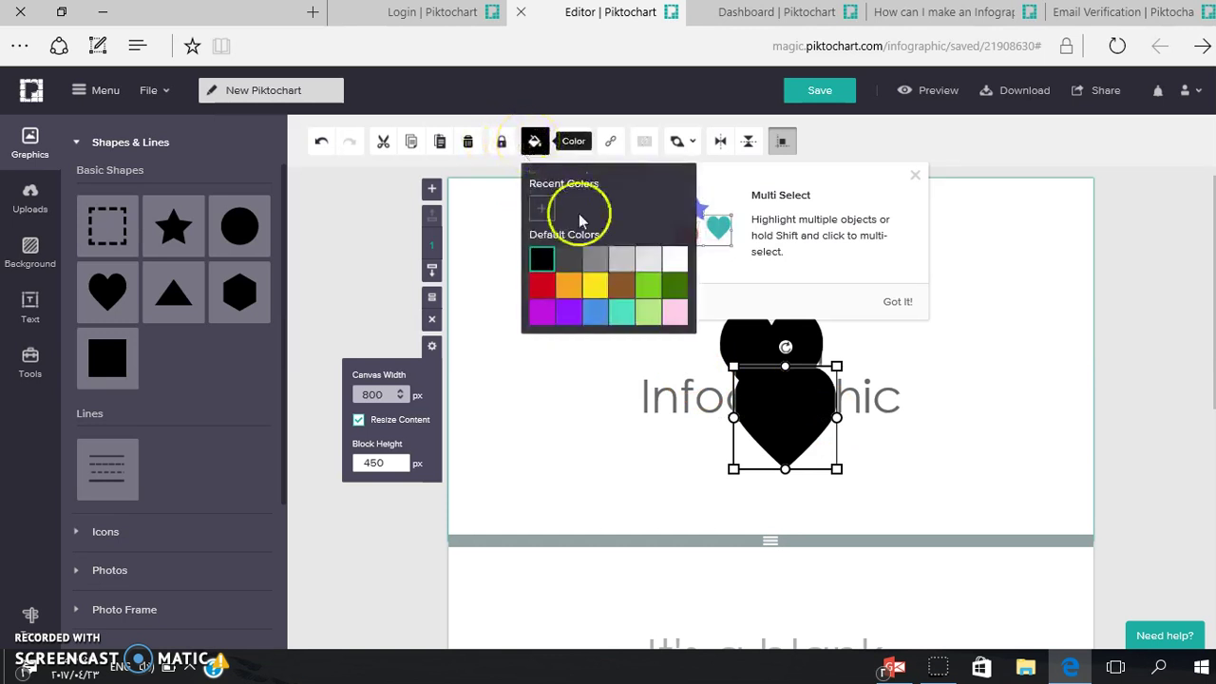
{"action": "left_click", "coordinate": [590, 285]}
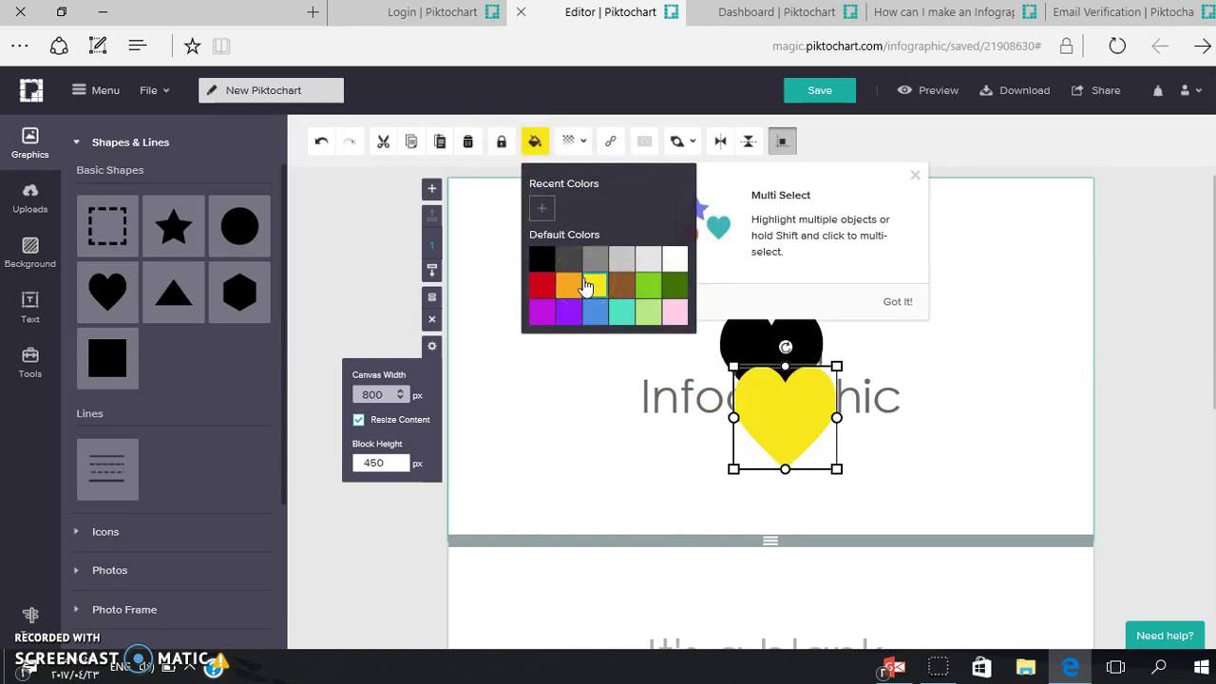
{"action": "left_click", "coordinate": [570, 287]}
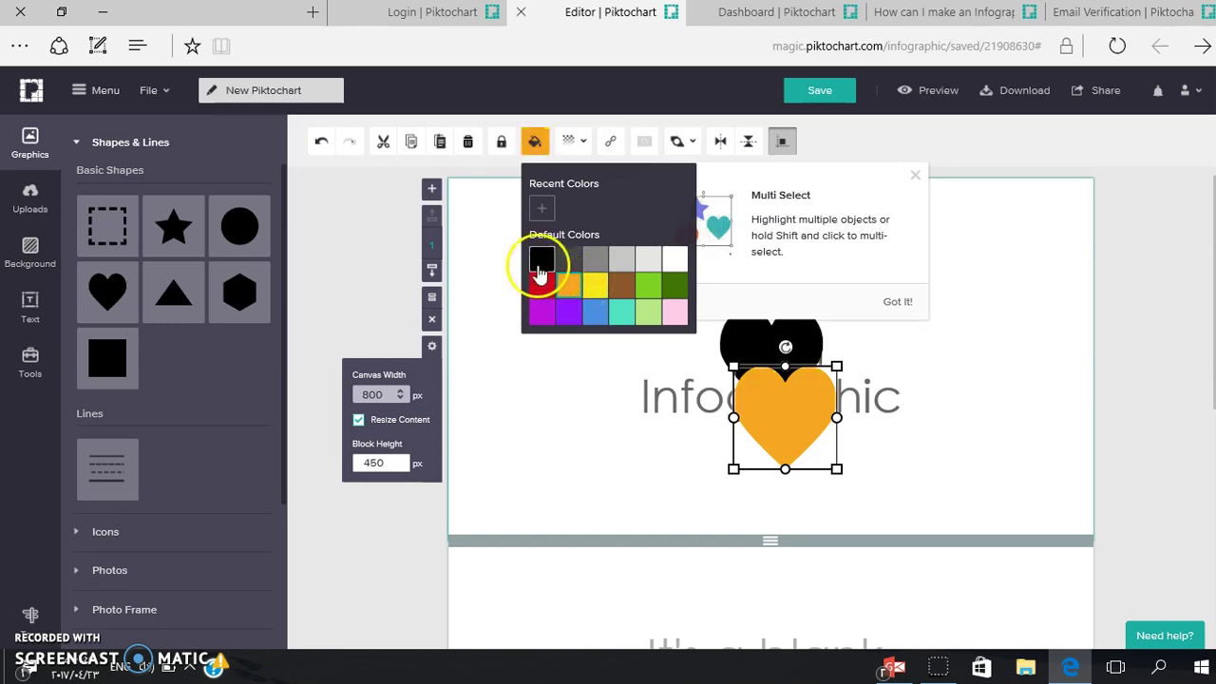
- Lock the orange heart, leave the black heart unlocked, and dismiss the Multi Select tip
{"action": "left_click", "coordinate": [502, 144]}
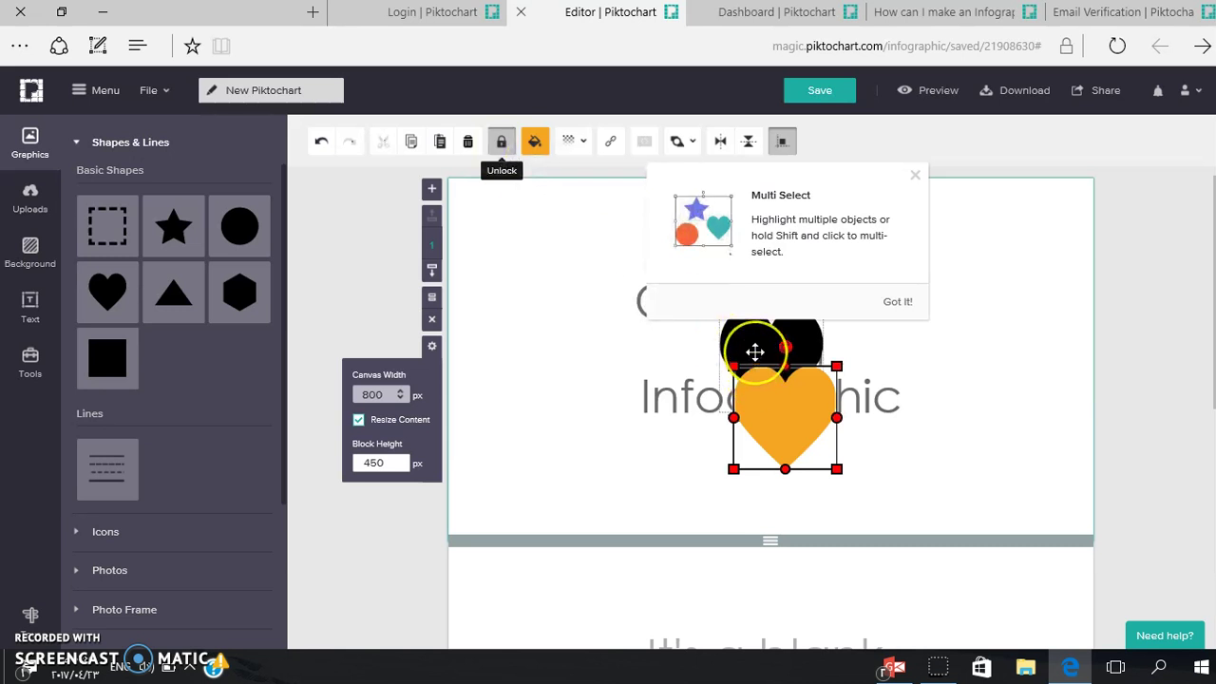
{"action": "left_click", "coordinate": [754, 351]}
{"action": "left_click", "coordinate": [502, 144]}
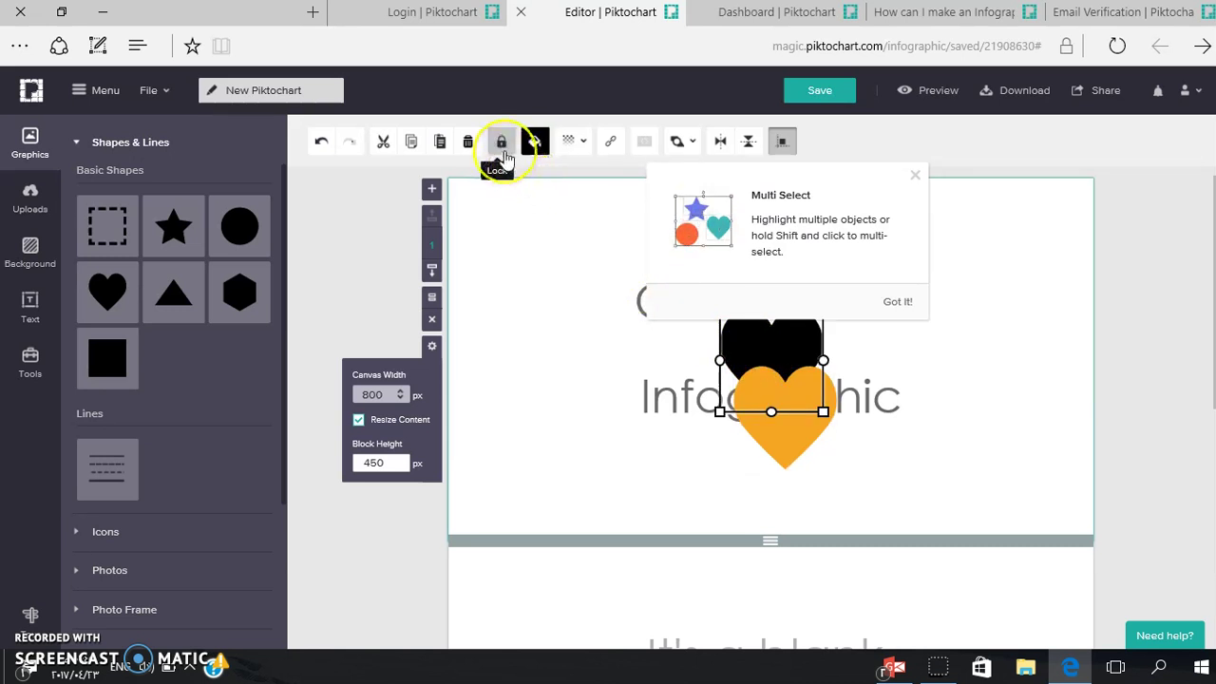
{"action": "left_click", "coordinate": [585, 369]}
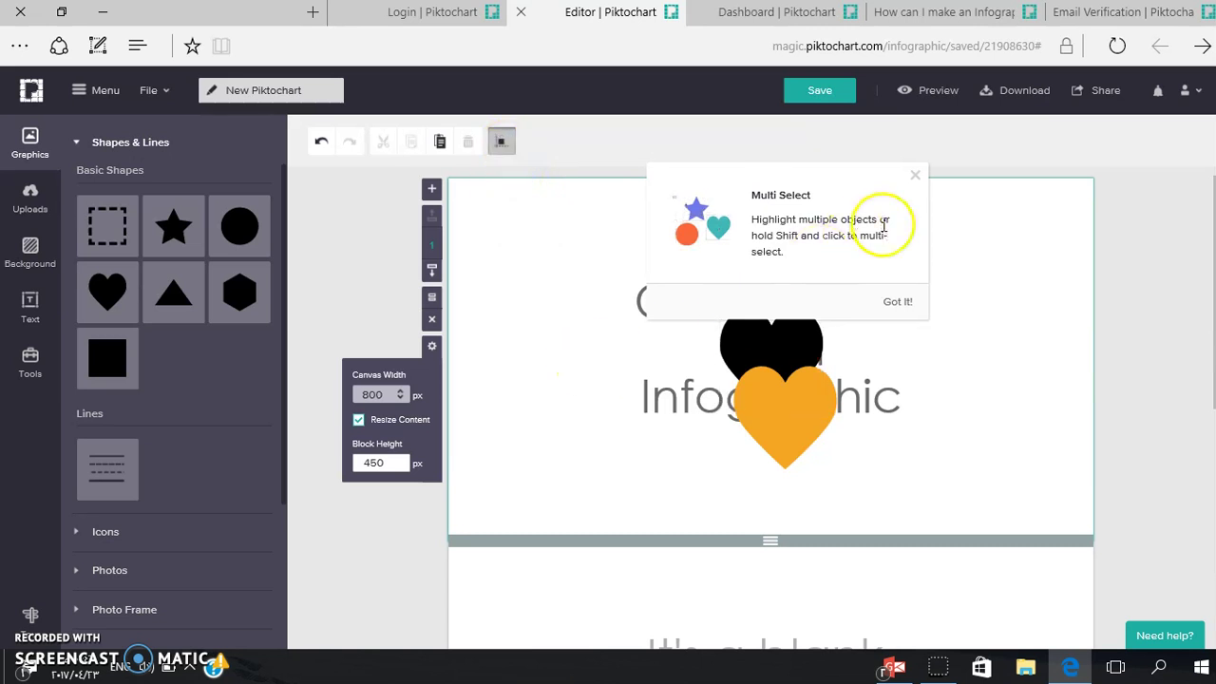
{"action": "left_click", "coordinate": [916, 177]}
- Try the orange heart's opacity control, ending at 100%, and open its hyperlink setting without adding a link
{"action": "left_click", "coordinate": [789, 392]}
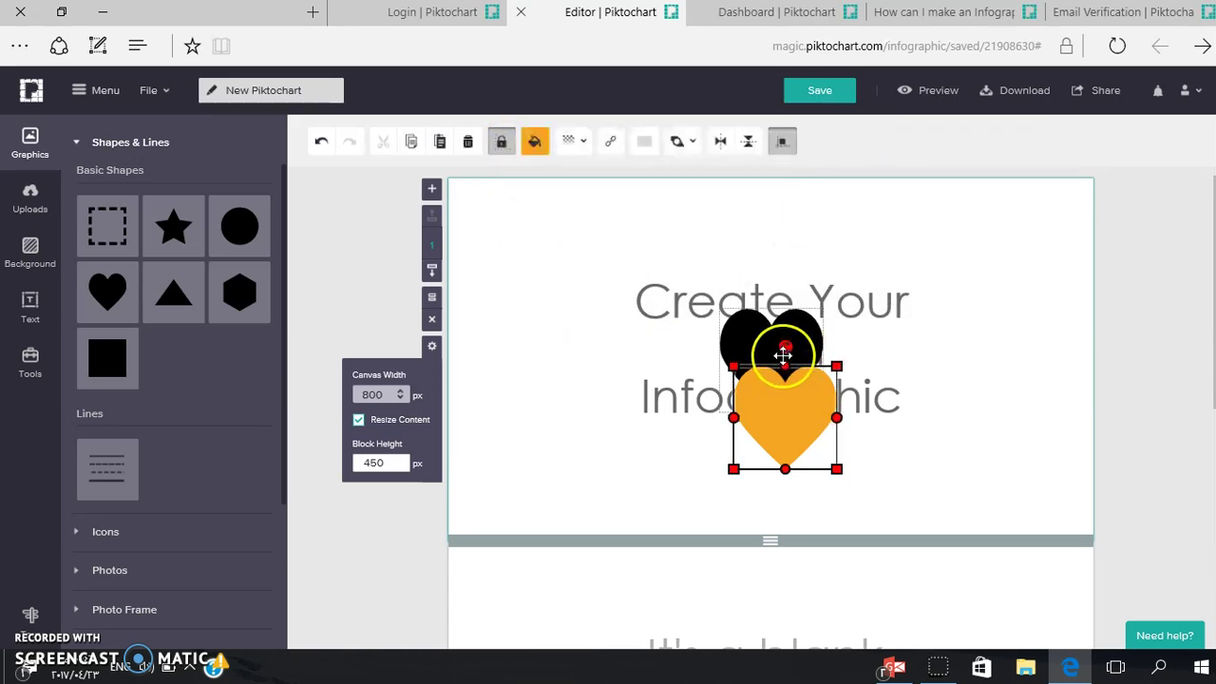
{"action": "left_click", "coordinate": [579, 150]}
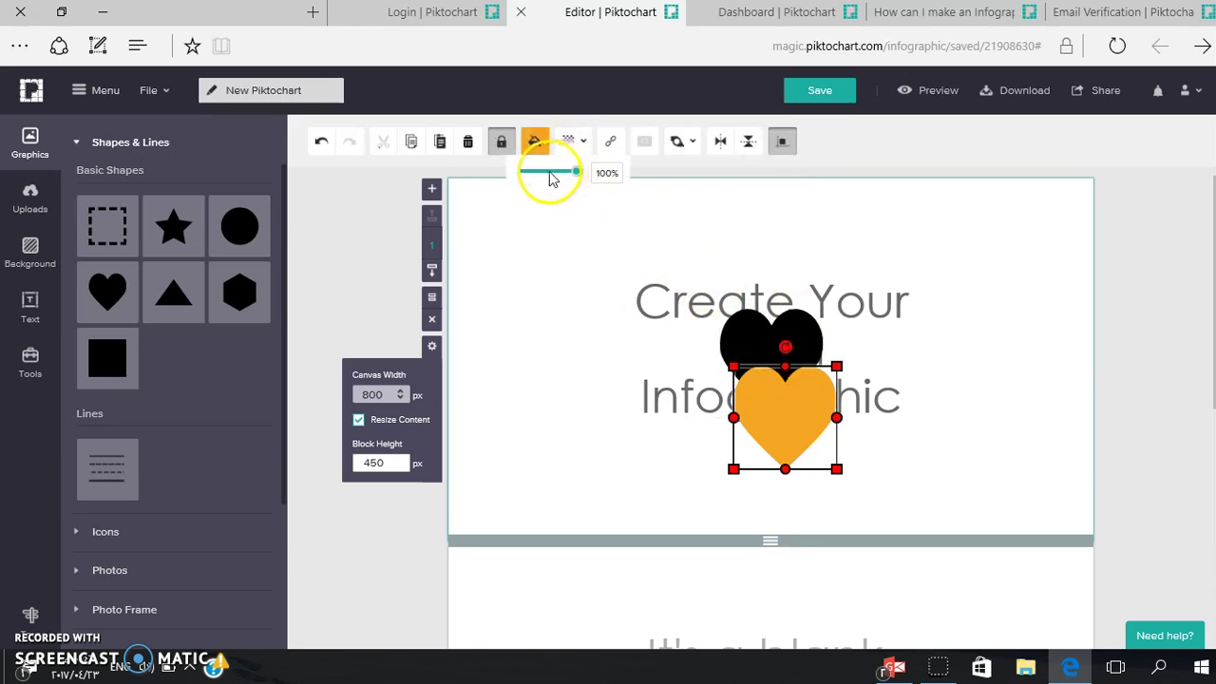
{"action": "mouse_move", "coordinate": [576, 172]}
{"action": "left_mouse_down"}
{"action": "mouse_move", "coordinate": [545, 174]}
{"action": "mouse_move", "coordinate": [576, 179]}
{"action": "mouse_move", "coordinate": [579, 168]}
{"action": "left_mouse_up"}
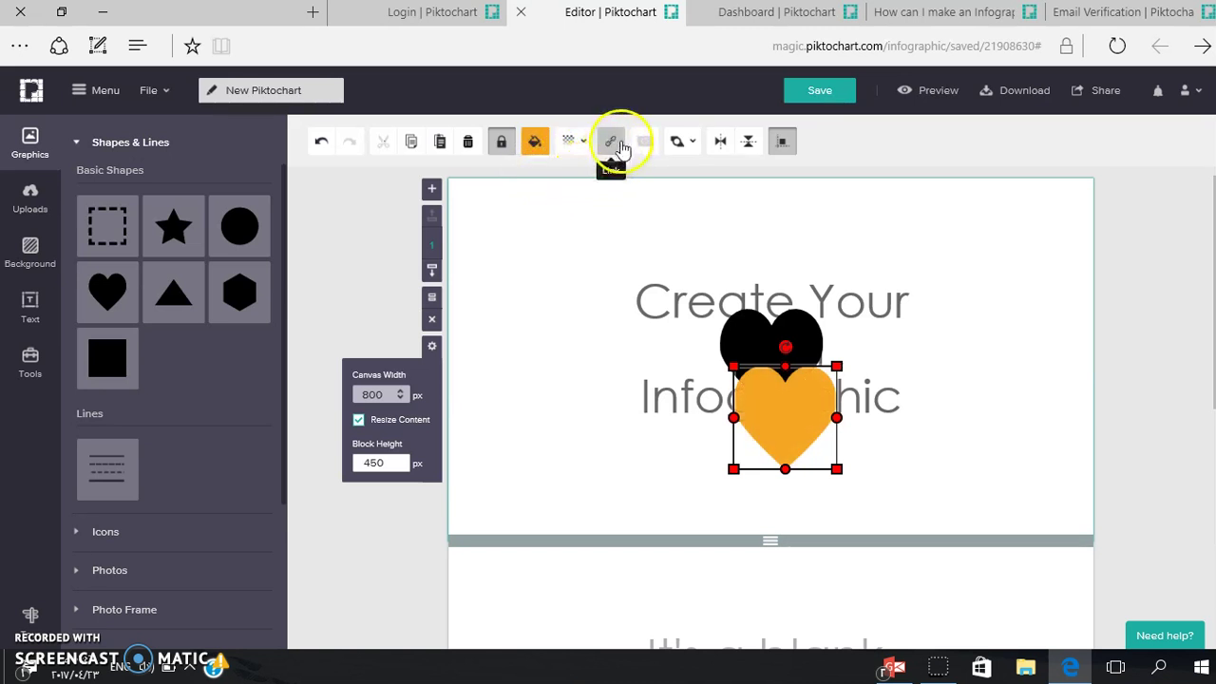
{"action": "left_click", "coordinate": [613, 142]}
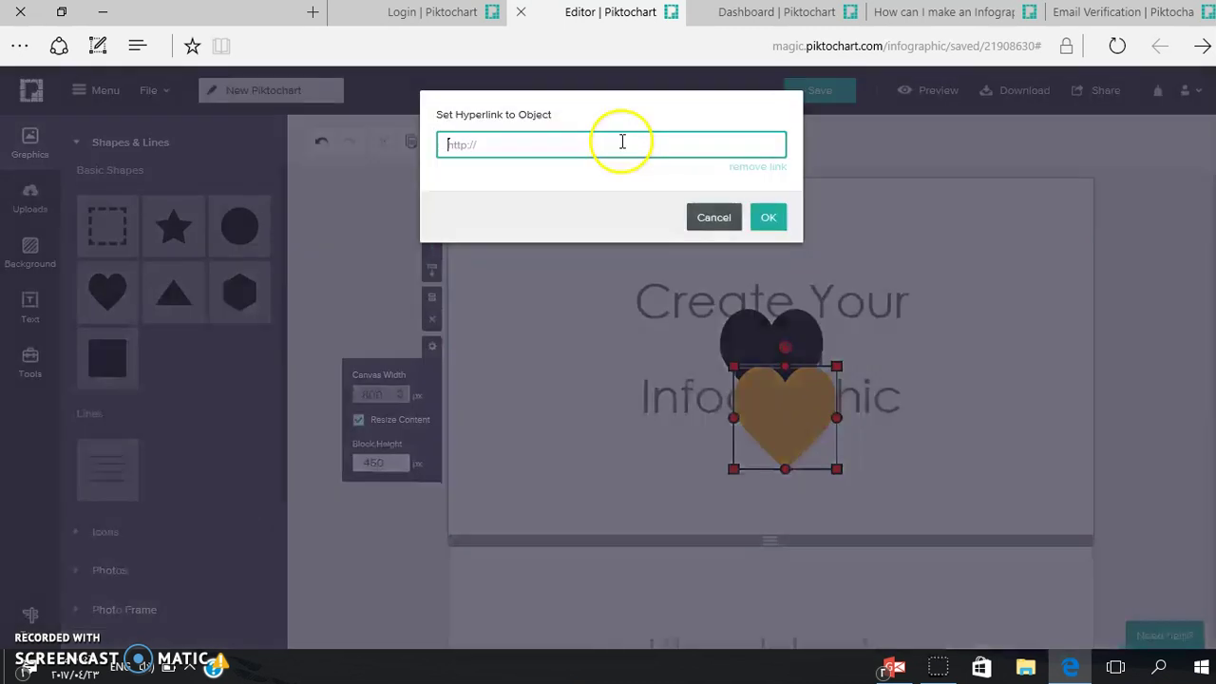
{"action": "left_click", "coordinate": [705, 218]}
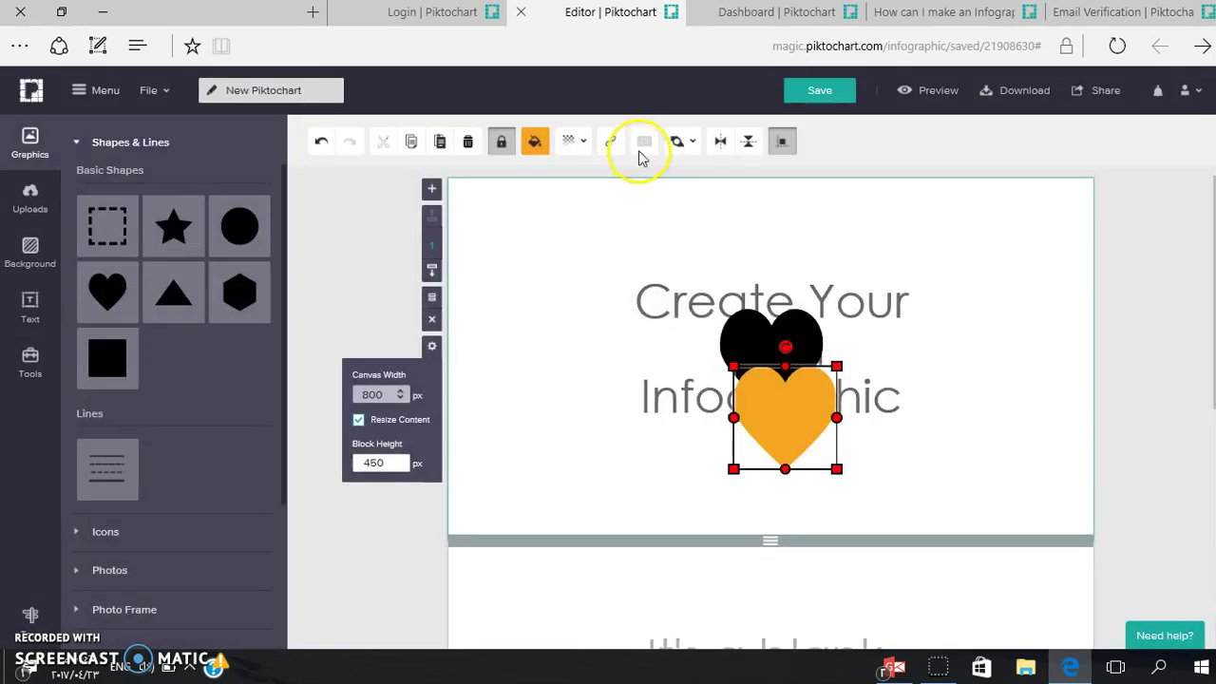